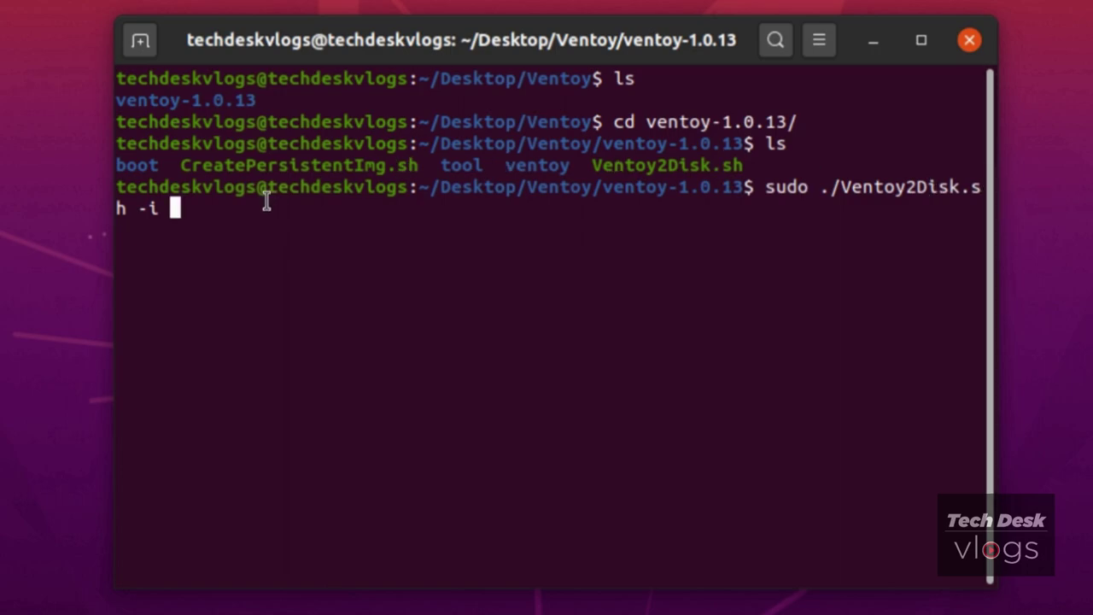
Step: Complete the Ventoy2Disk.sh install command with the device /dev/sdb, run it, and accept both data-loss confirmations
{"action": "right_click", "coordinate": [206, 222]}
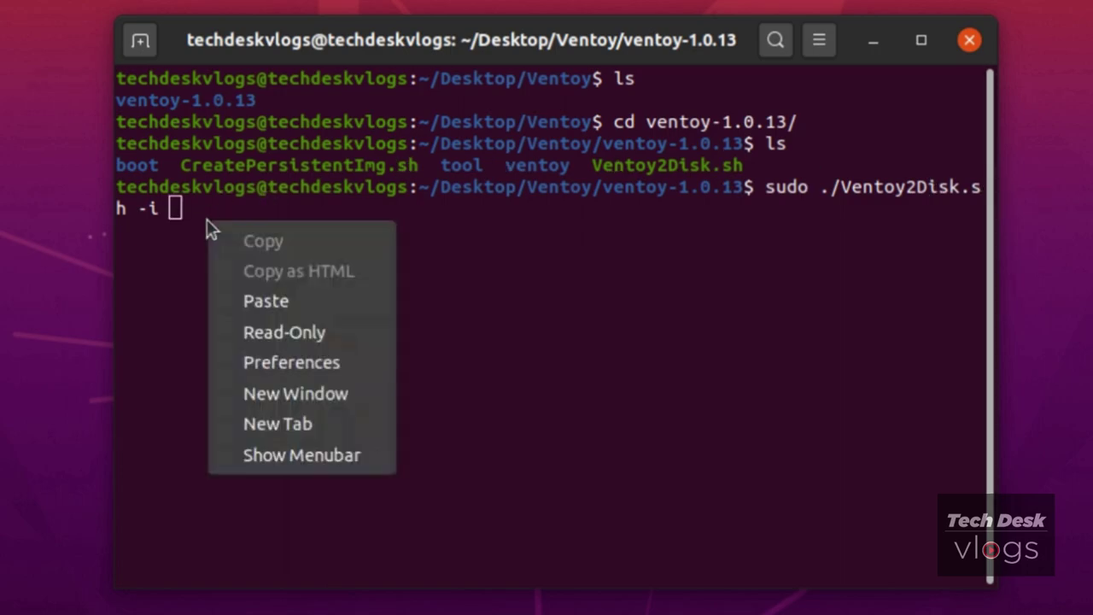
{"action": "left_click", "coordinate": [275, 301]}
{"action": "key", "text": "Return"}
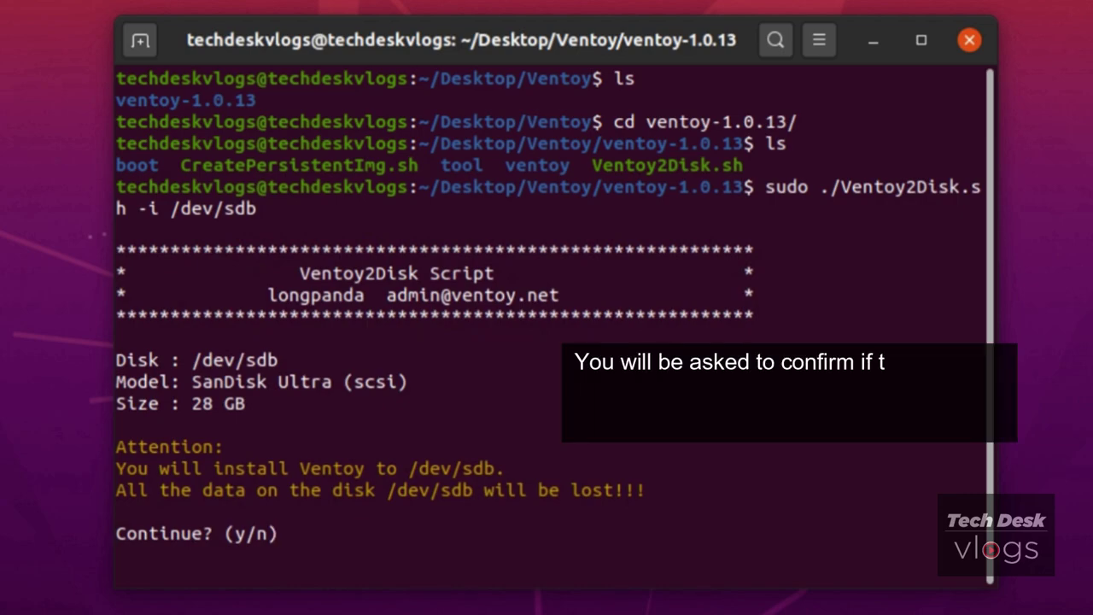
{"action": "type", "text": "y"}
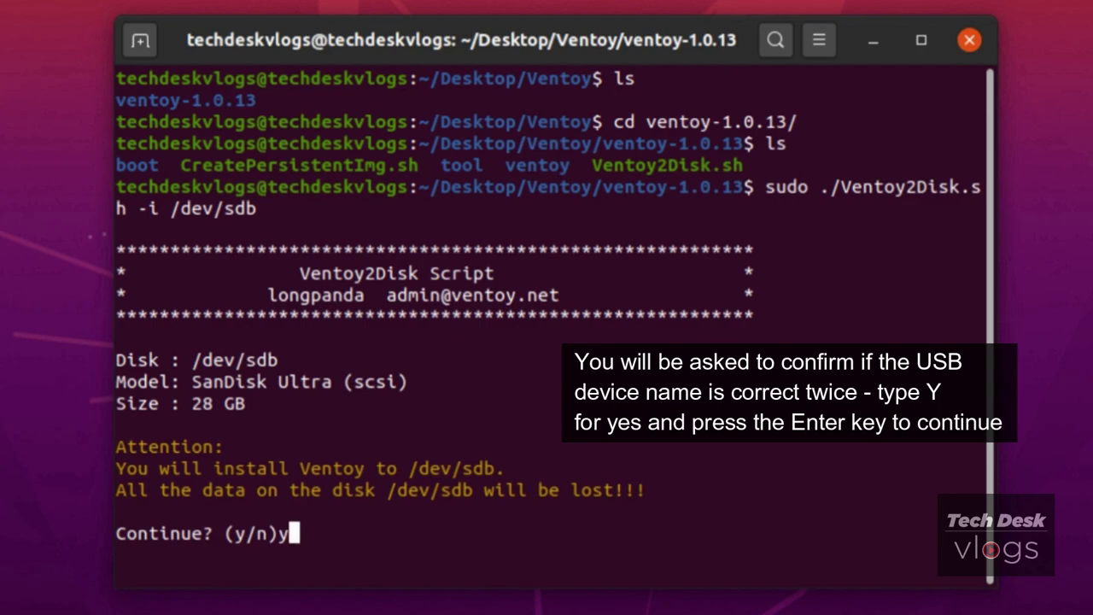
{"action": "key", "text": "Return"}
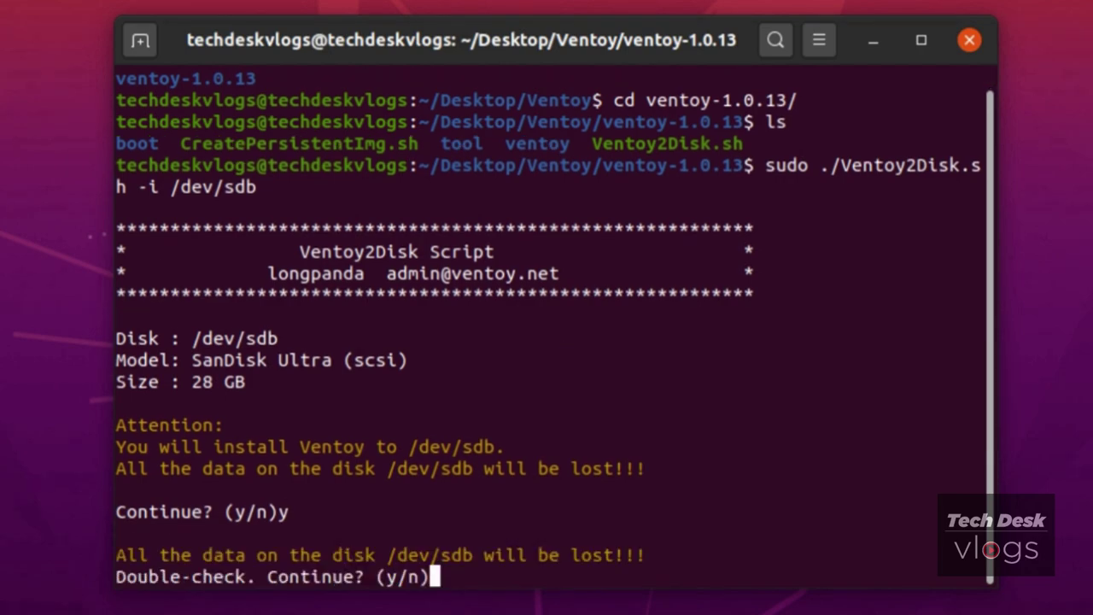
{"action": "type", "text": "y"}
{"action": "key", "text": "Return"}
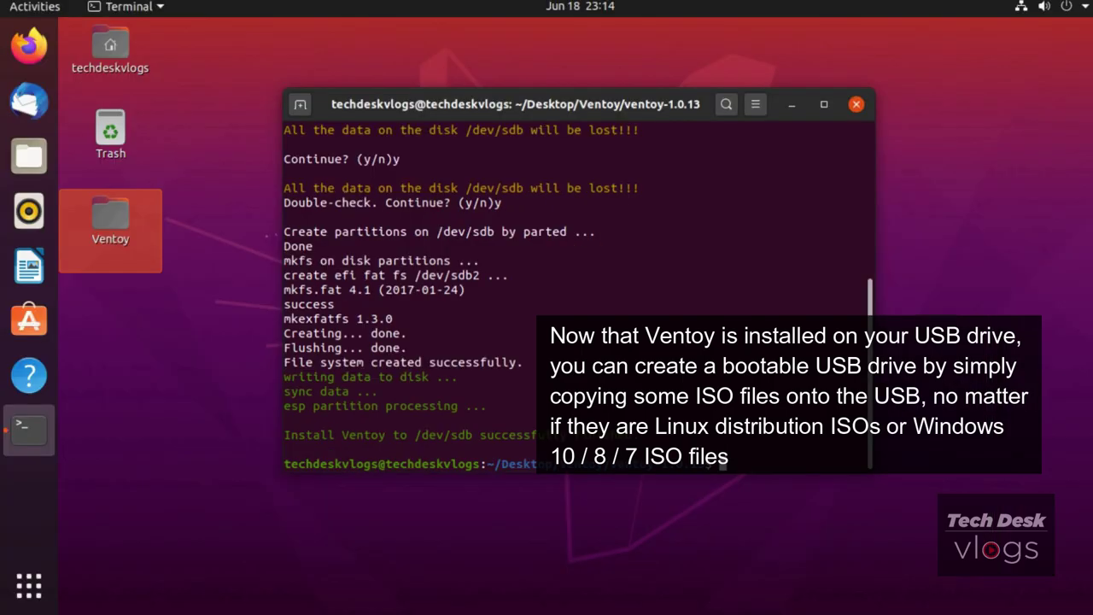
Step: Check the contents of the ventoy USB drive in Files, then close the file manager and the terminal
{"action": "left_click", "coordinate": [29, 155]}
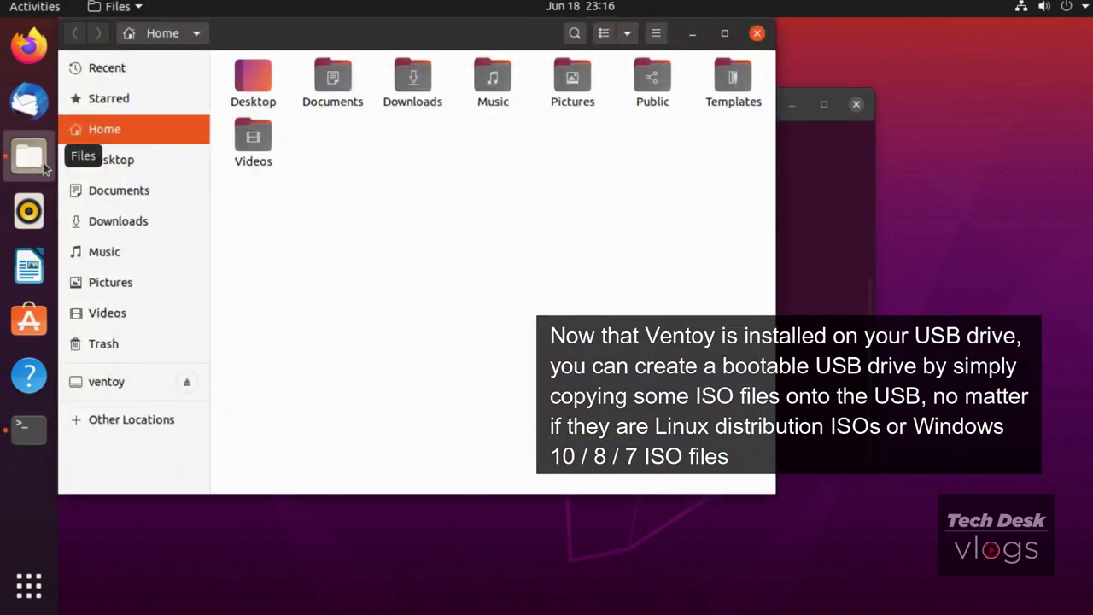
{"action": "left_click", "coordinate": [143, 386]}
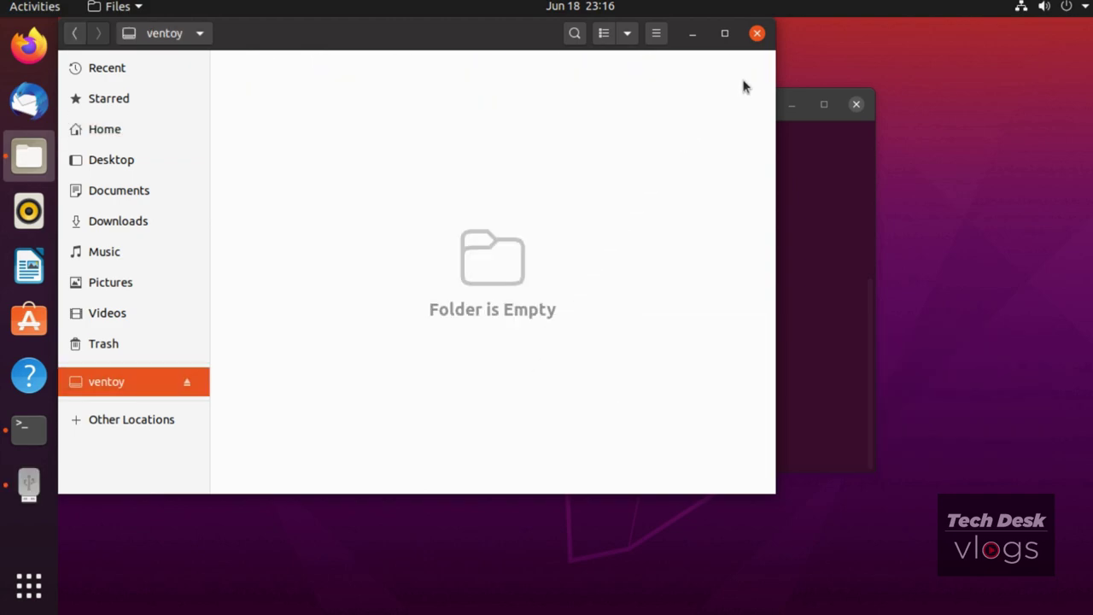
{"action": "left_click", "coordinate": [758, 33]}
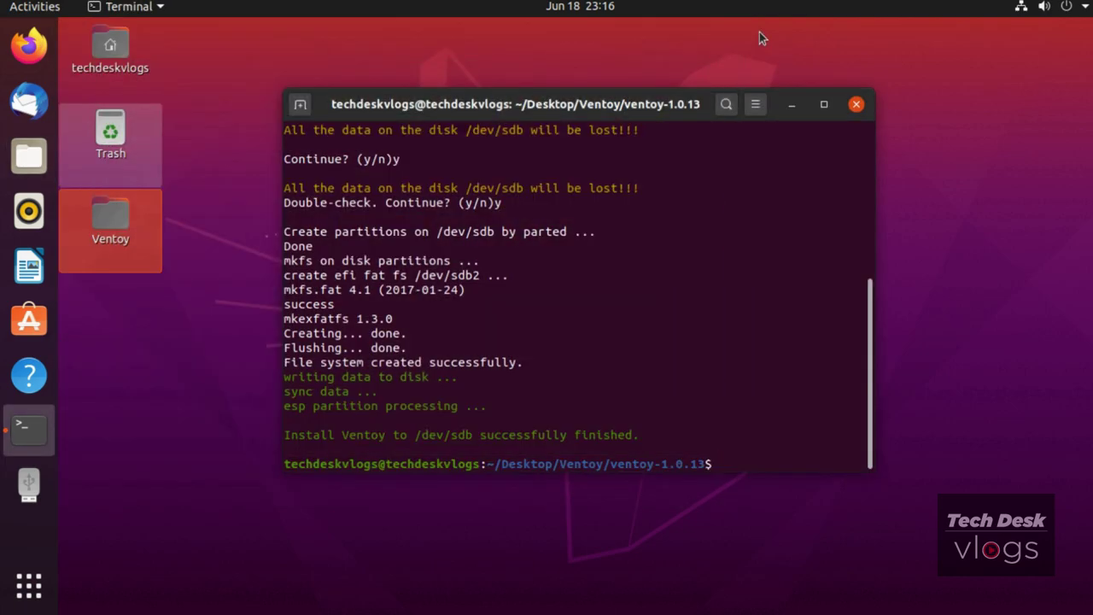
{"action": "left_click", "coordinate": [857, 105]}
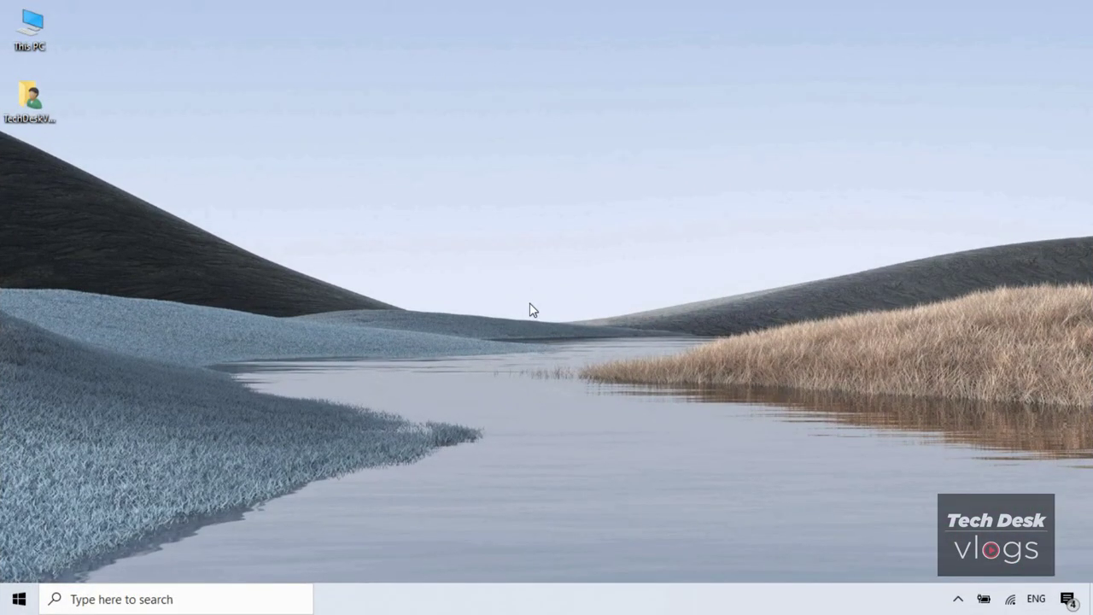
Step: Switch to Microsoft Edge on the Windows machine and search Google for "ventoy"
{"action": "left_click", "coordinate": [19, 598]}
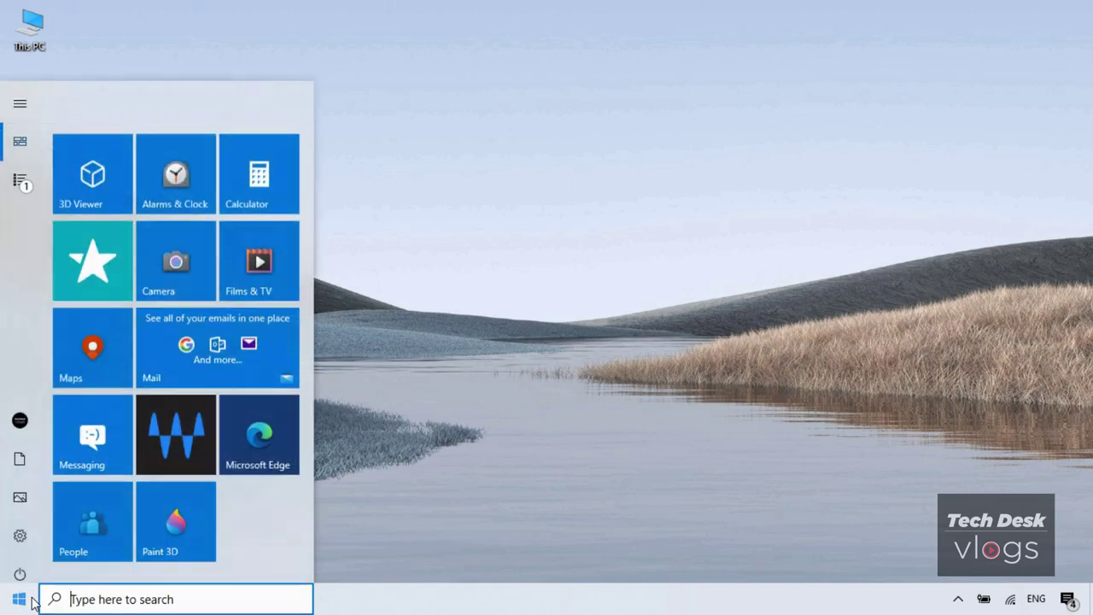
{"action": "left_click", "coordinate": [252, 431]}
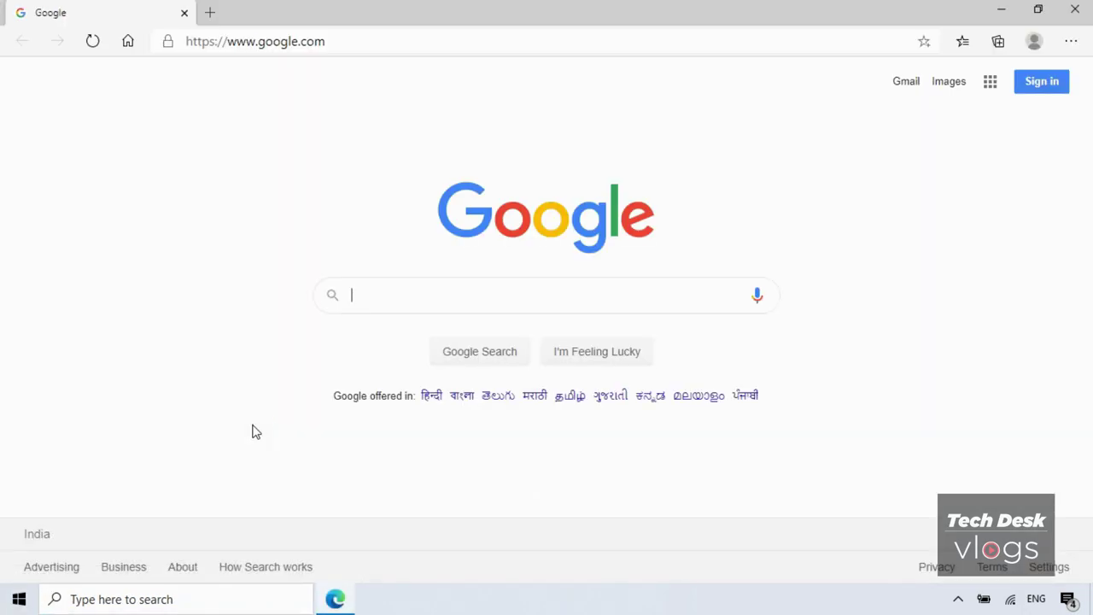
{"action": "type", "text": "v"}
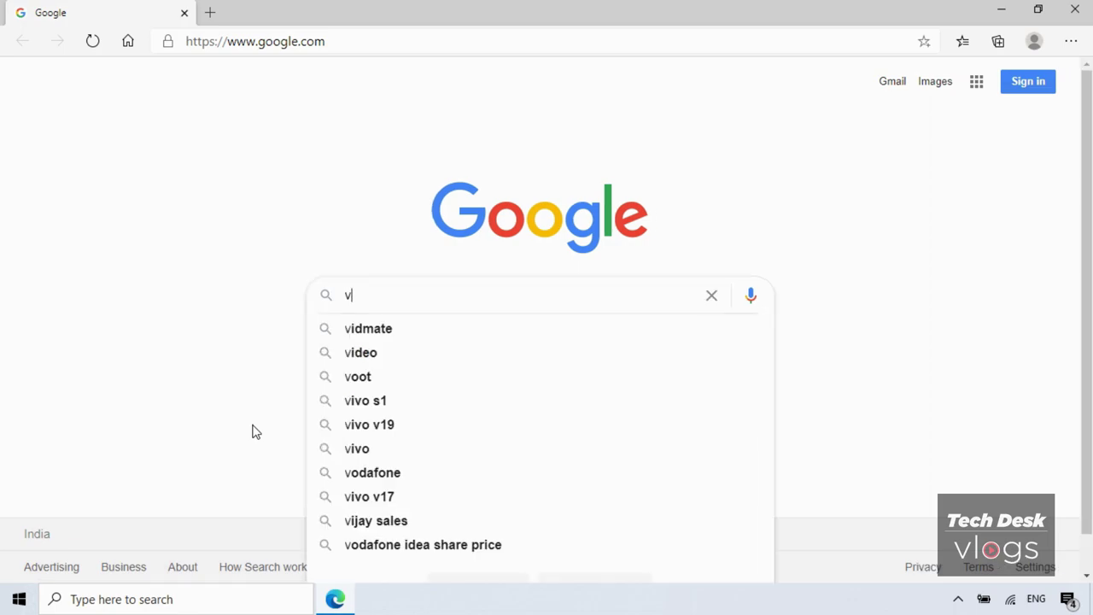
{"action": "type", "text": "entoy"}
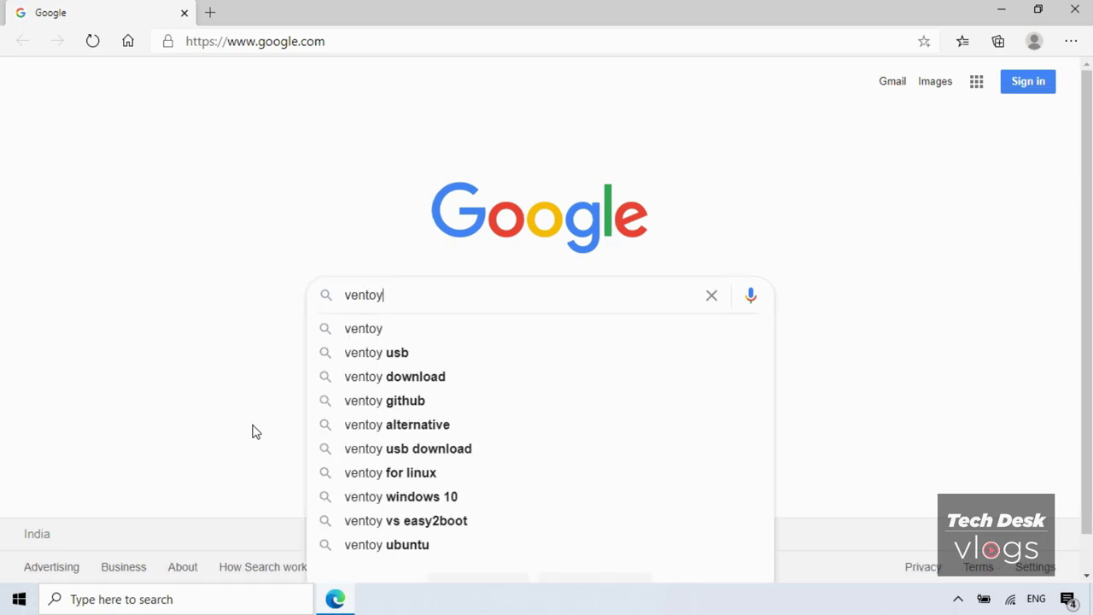
{"action": "key", "text": "Return"}
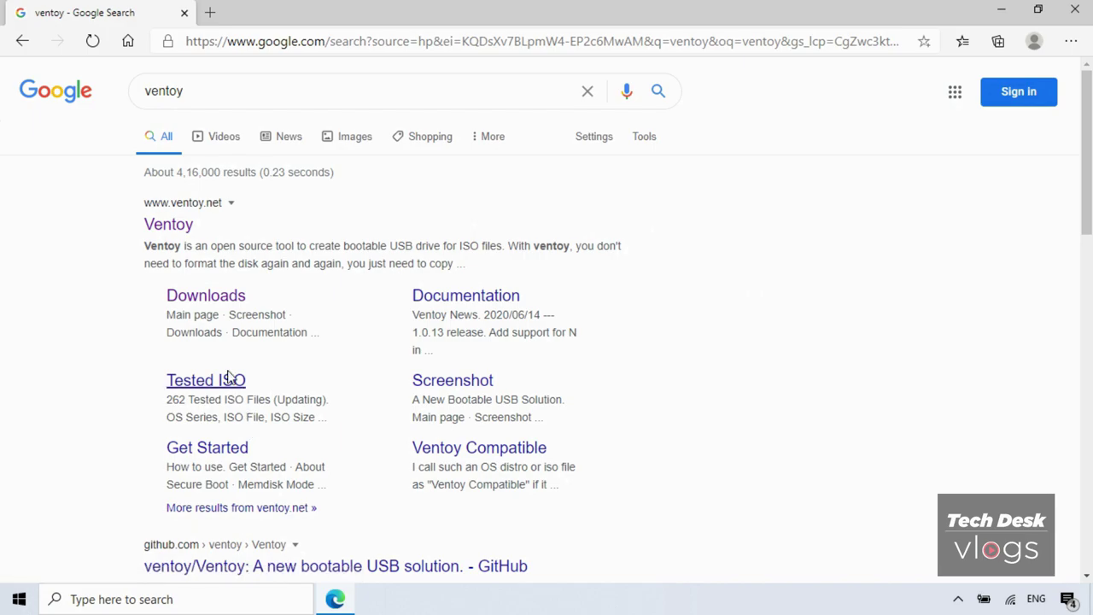
Step: Go to the downloads page of the official Ventoy website and follow the ventoy-1.0.13-windows.zip link
{"action": "left_click", "coordinate": [180, 235]}
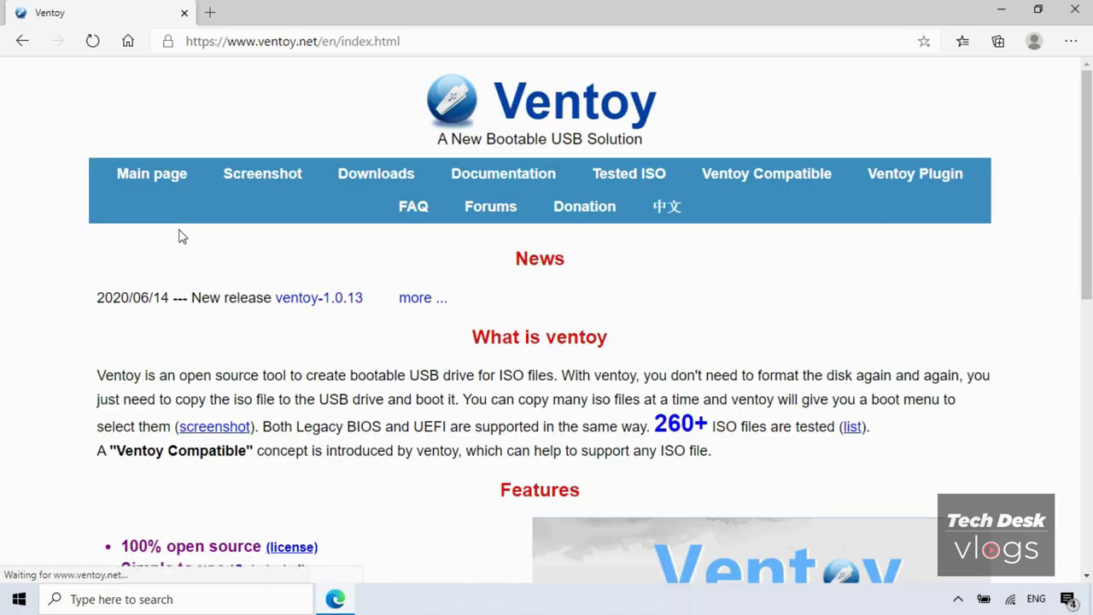
{"action": "left_click", "coordinate": [403, 184]}
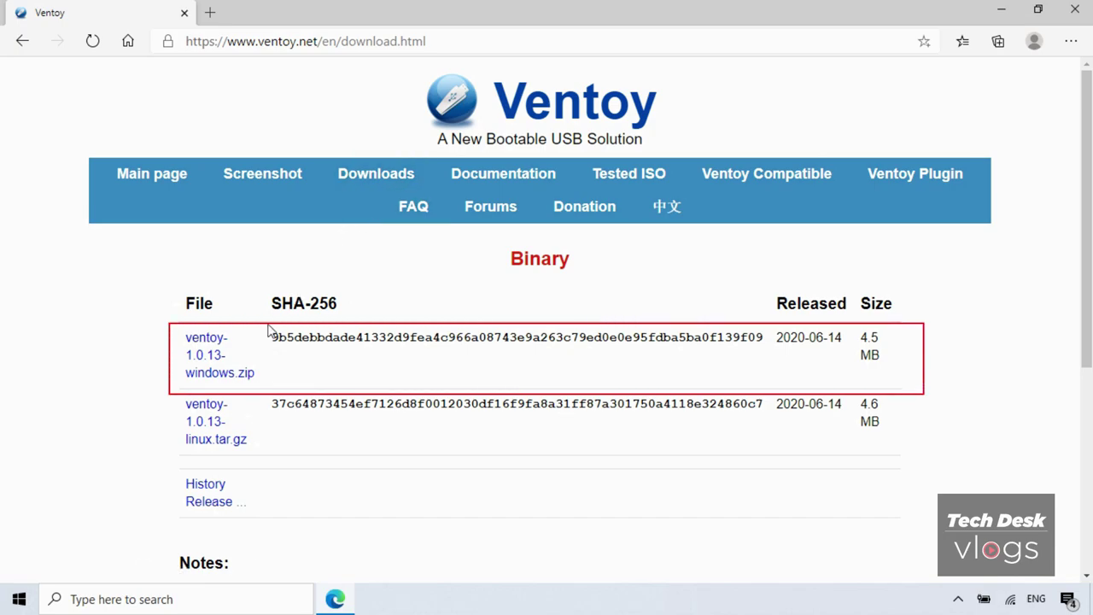
{"action": "left_click", "coordinate": [220, 373]}
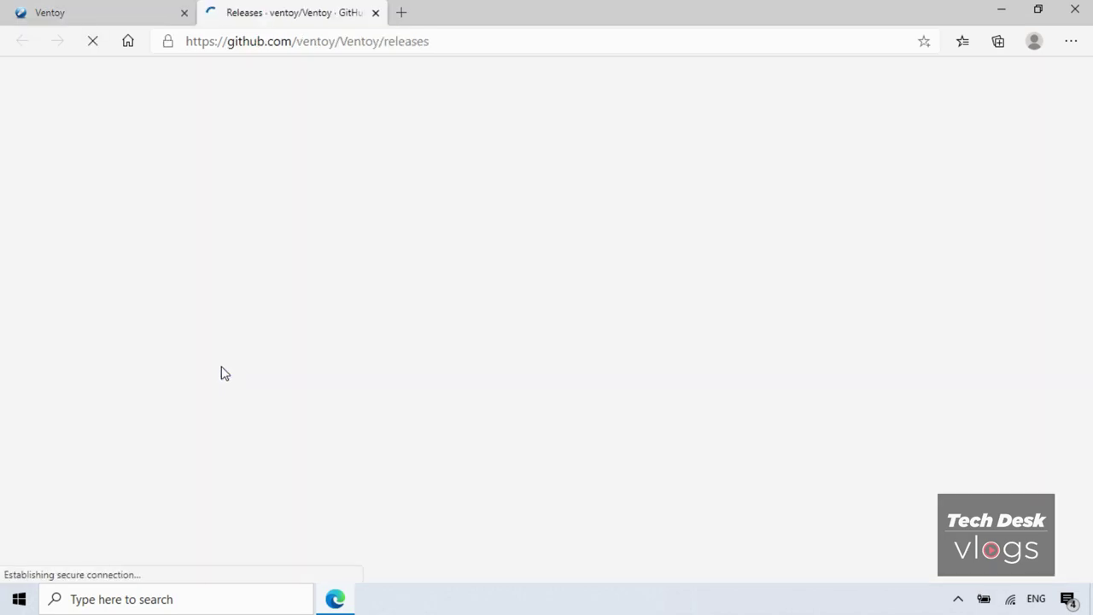
Step: Download ventoy-1.0.13-windows.zip from the release assets to the Desktop and minimize the browser
{"action": "scroll", "coordinate": [530, 406], "scroll_direction": "down", "scroll_amount": 12}
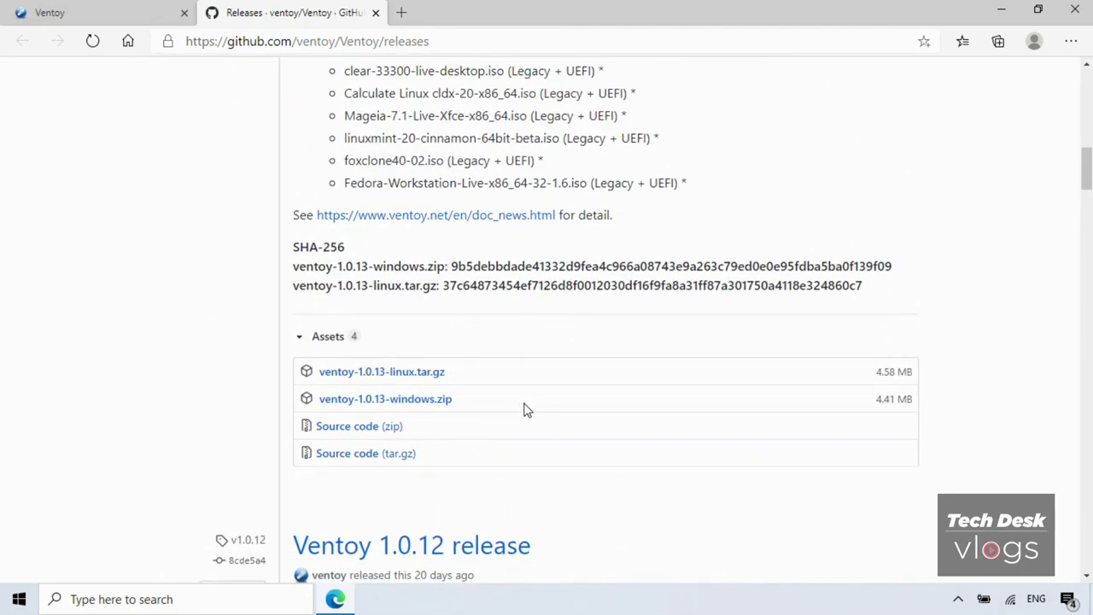
{"action": "left_click", "coordinate": [435, 402]}
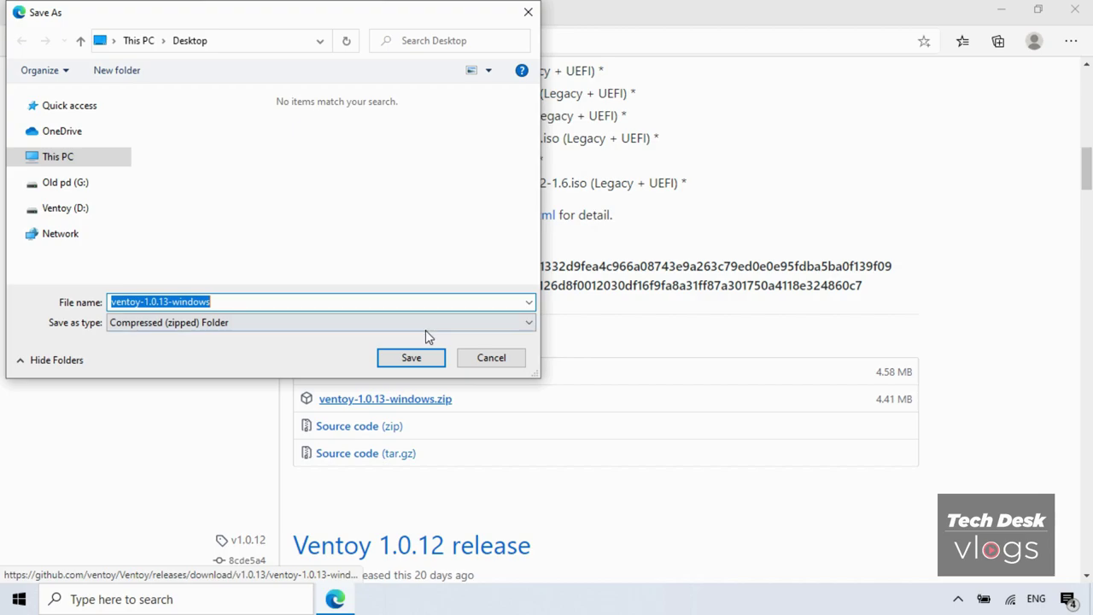
{"action": "left_click", "coordinate": [427, 357]}
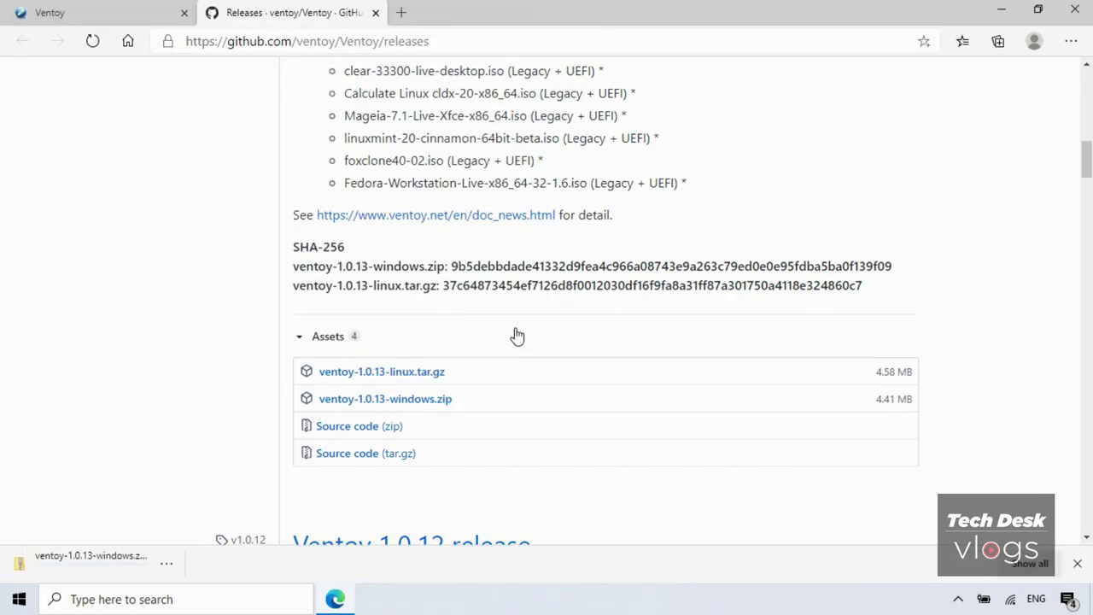
{"action": "left_click", "coordinate": [1001, 19]}
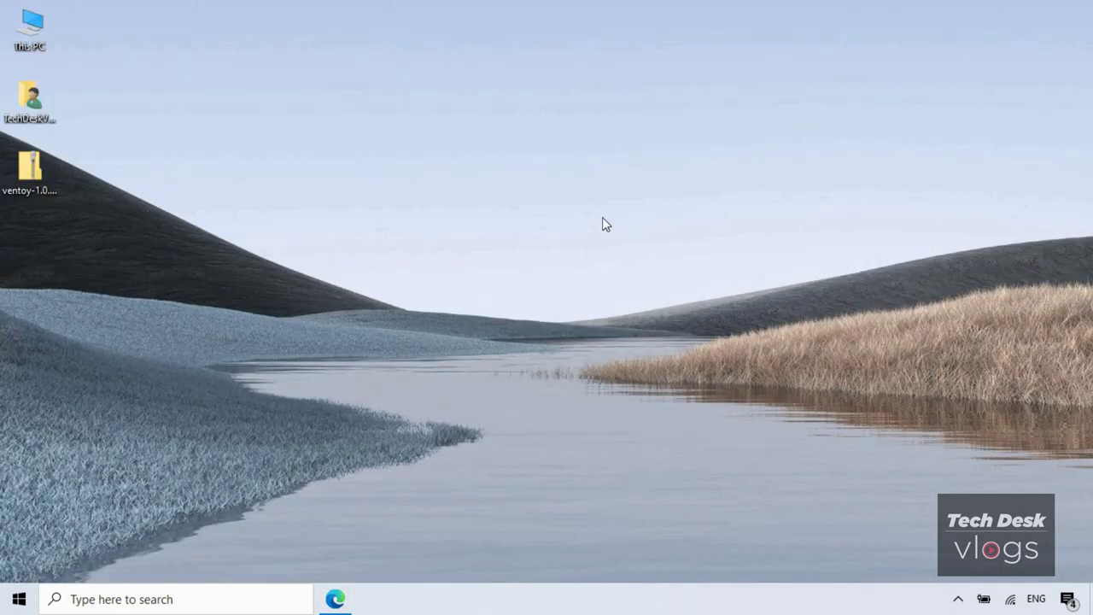
Step: Extract the ventoy-1.0.13-windows archive onto the desktop with 7-Zip
{"action": "right_click", "coordinate": [47, 179]}
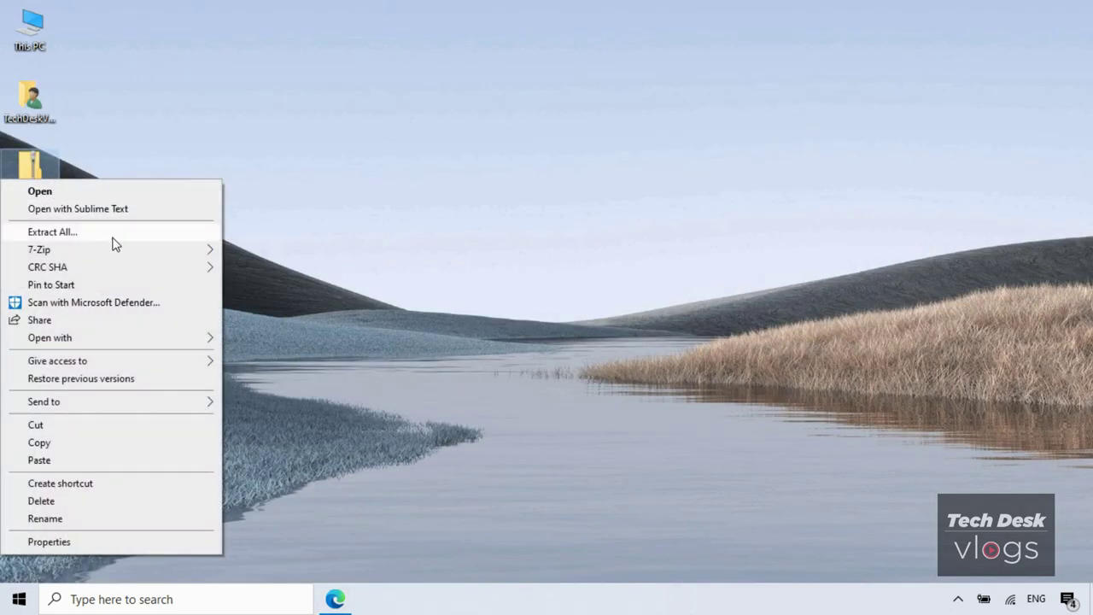
{"action": "mouse_move", "coordinate": [187, 251]}
{"action": "left_click", "coordinate": [323, 305]}
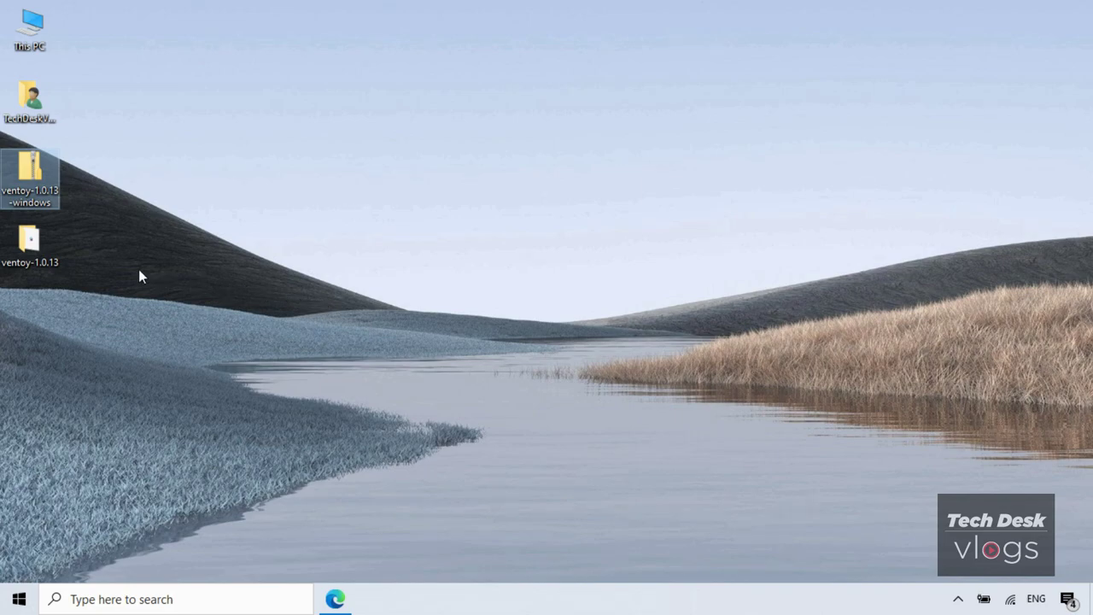
Step: Launch Ventoy2Disk from the extracted ventoy-1.0.13 folder, allow it to make changes, and close the folder window
{"action": "double_click", "coordinate": [40, 256]}
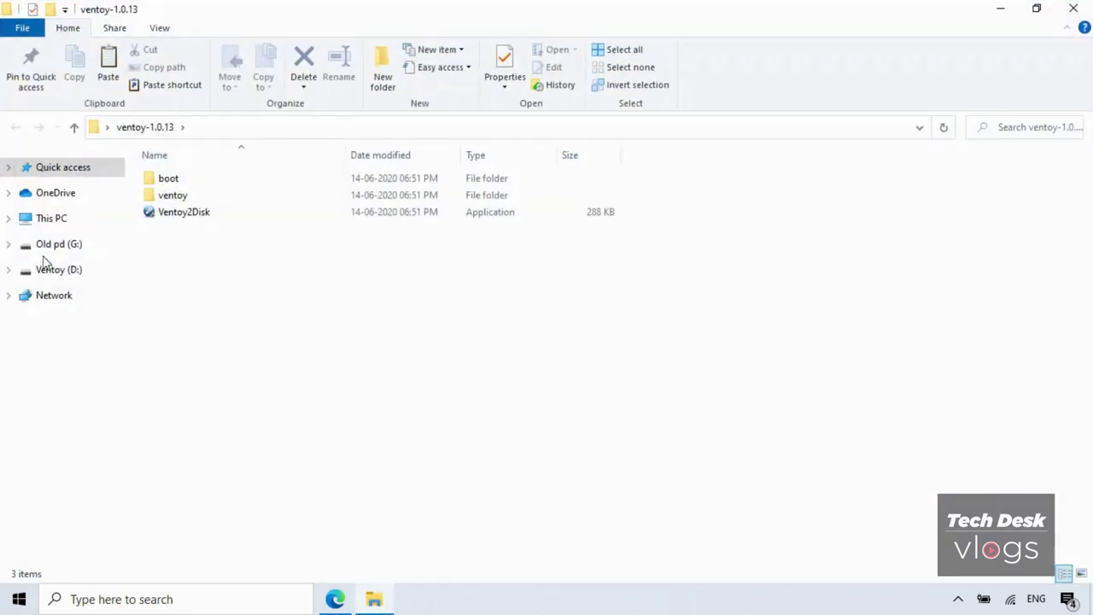
{"action": "double_click", "coordinate": [239, 221]}
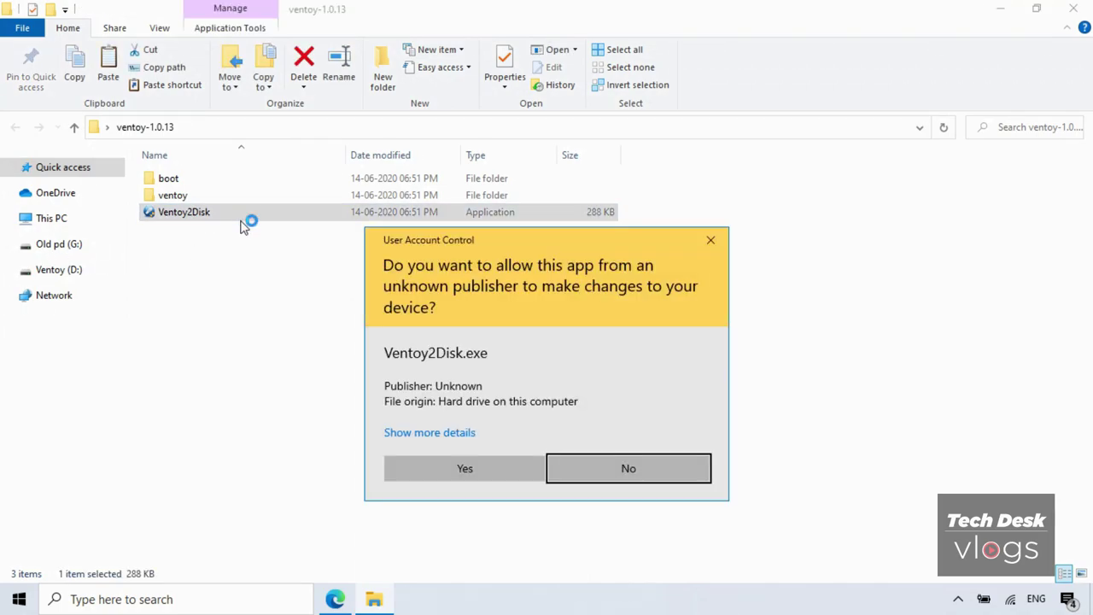
{"action": "left_click", "coordinate": [494, 466]}
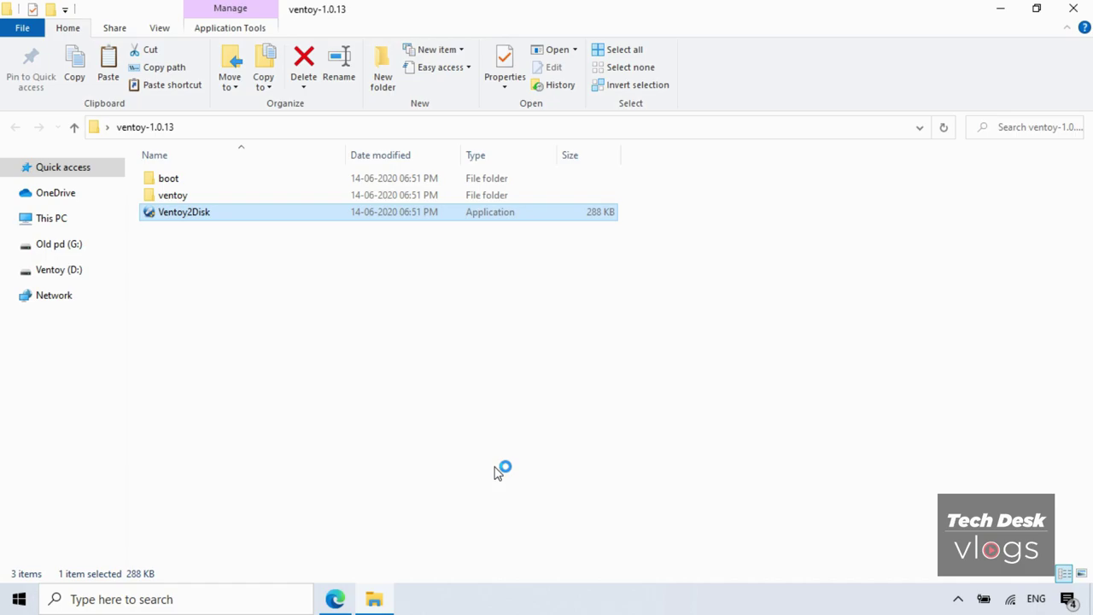
{"action": "left_click", "coordinate": [1073, 8]}
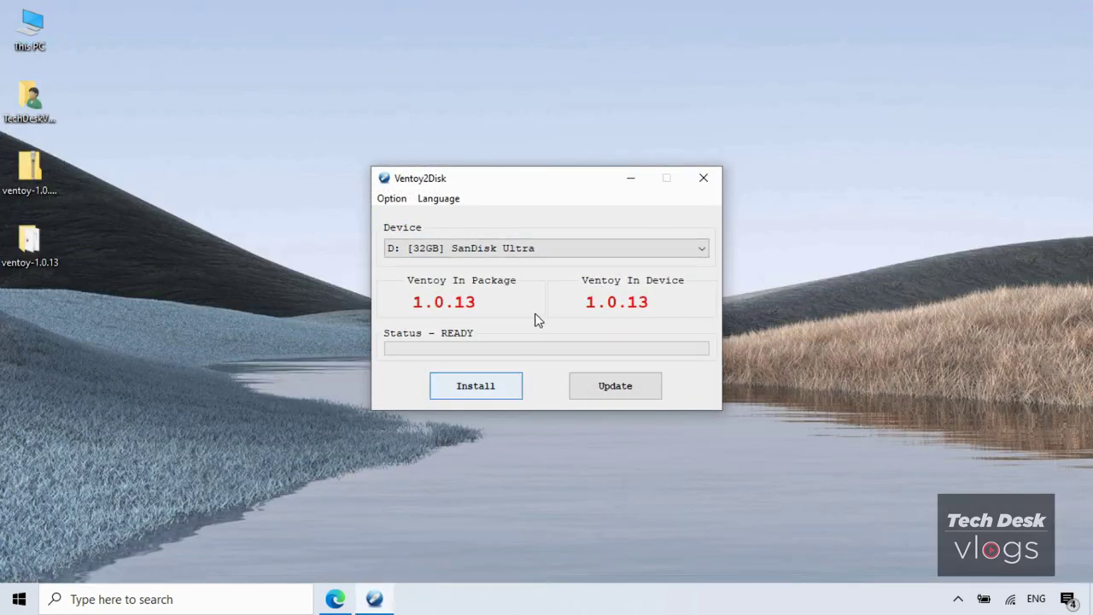
Step: Install Ventoy on the D: [32GB] SanDisk Ultra device, accepting both format warnings, and close Ventoy2Disk
{"action": "left_click", "coordinate": [547, 248]}
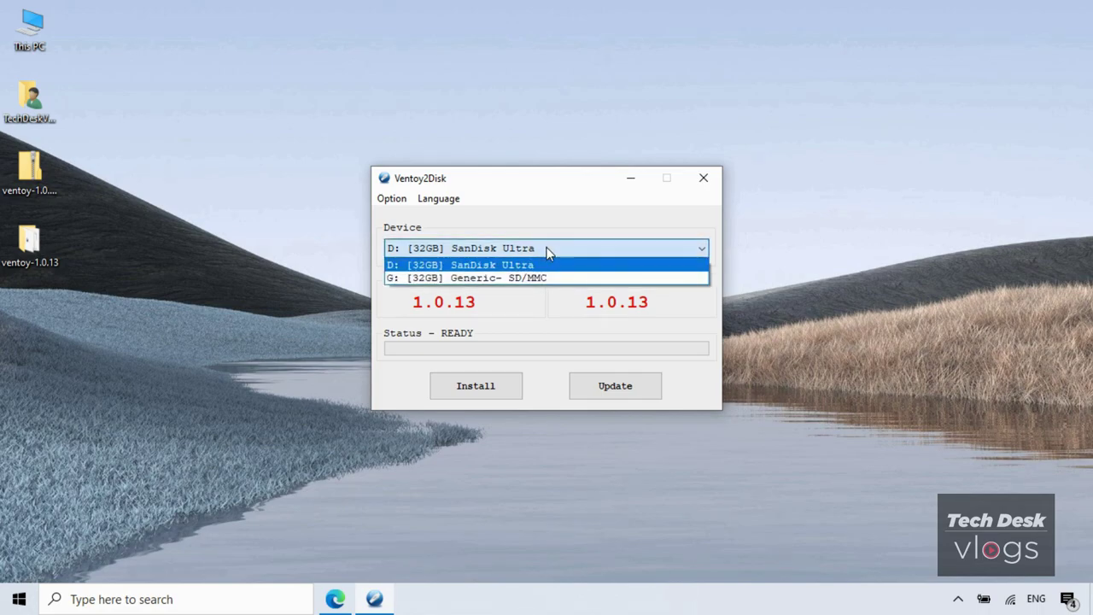
{"action": "left_click", "coordinate": [548, 248]}
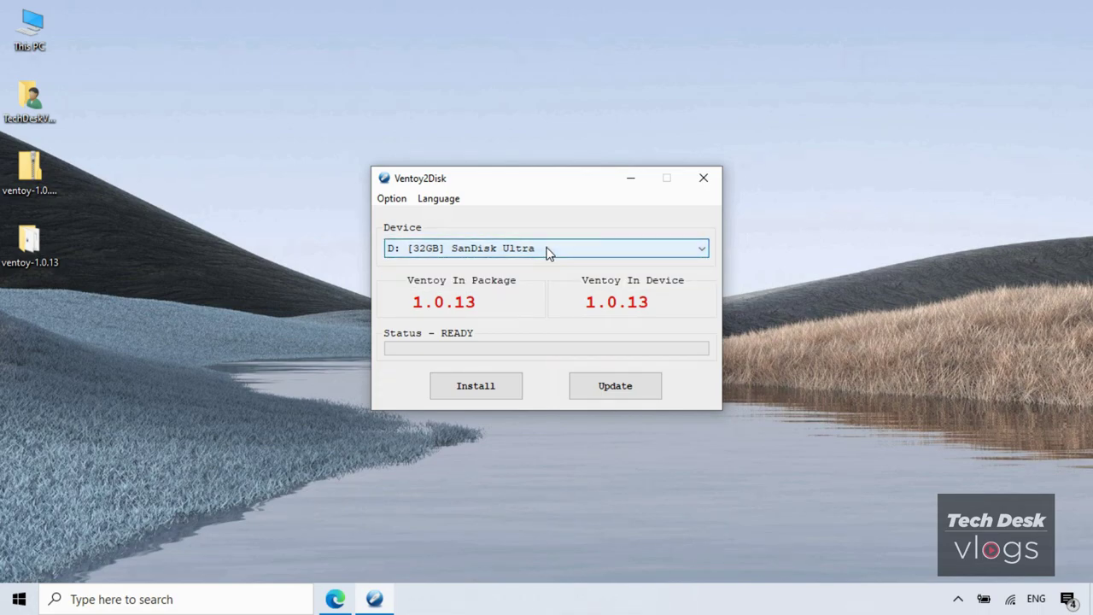
{"action": "left_click", "coordinate": [505, 384]}
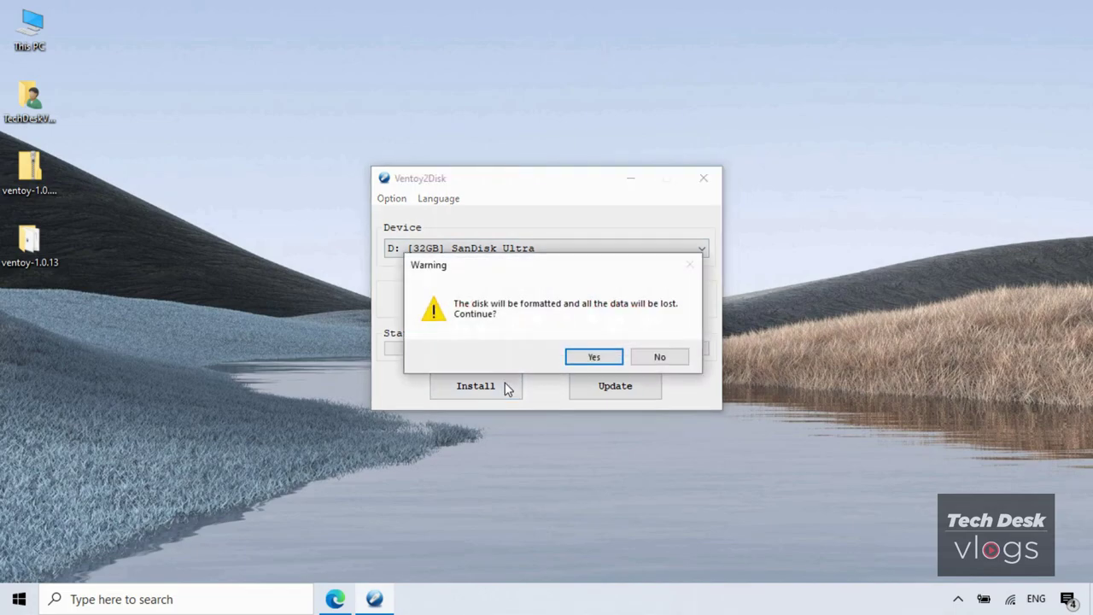
{"action": "left_click", "coordinate": [606, 360]}
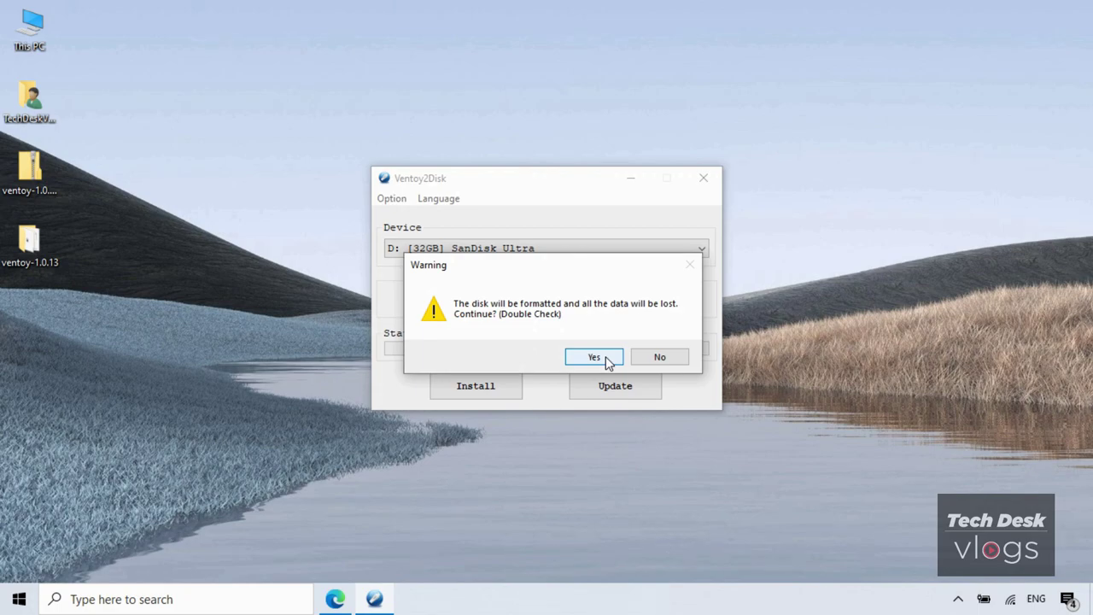
{"action": "left_click", "coordinate": [606, 357]}
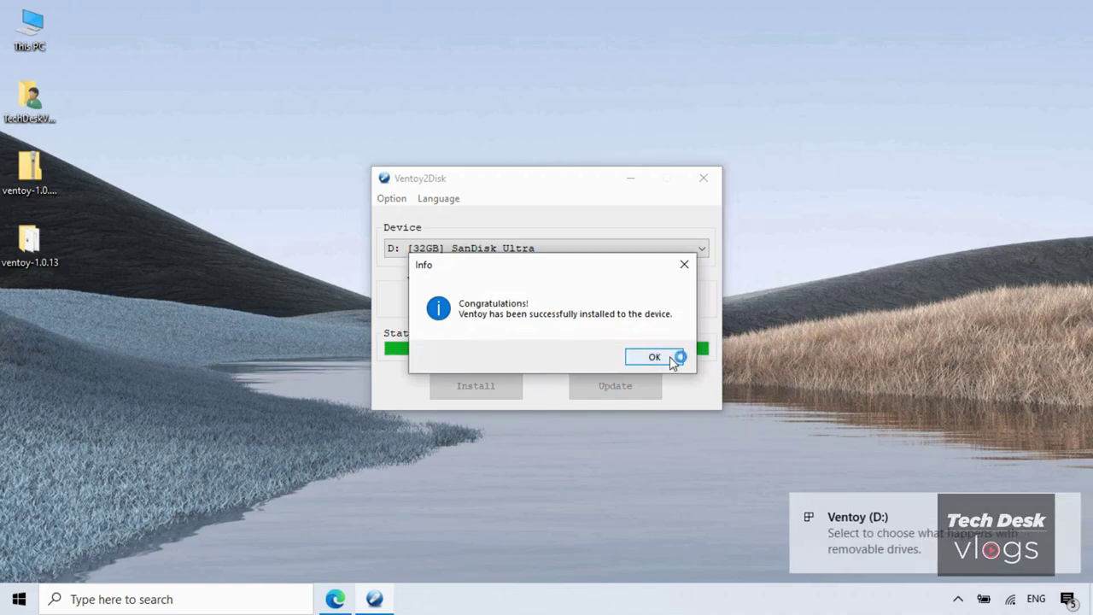
{"action": "left_click", "coordinate": [654, 357]}
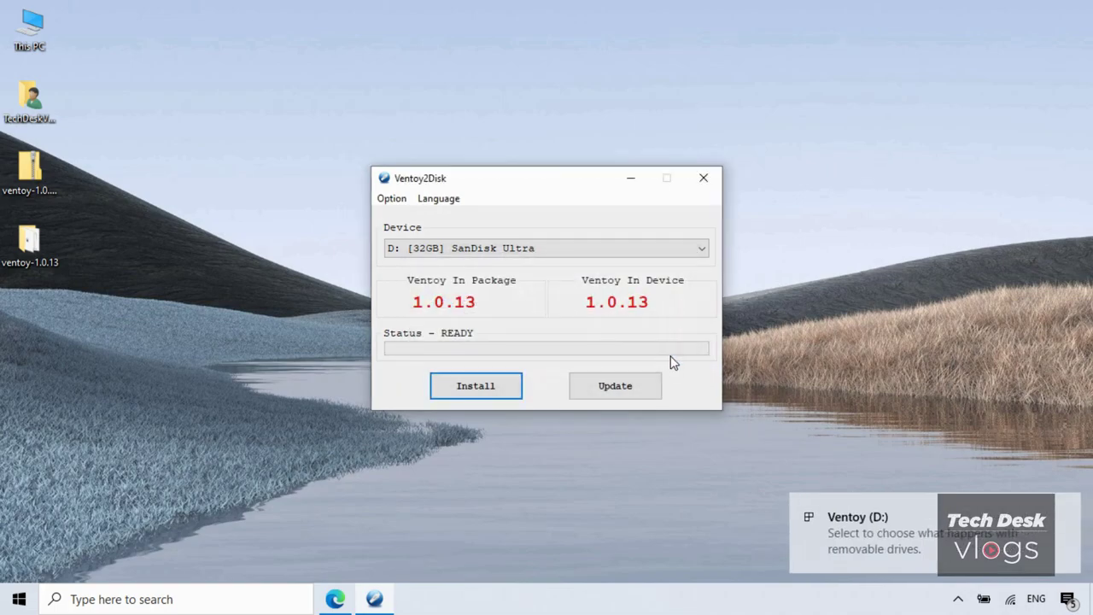
{"action": "left_click", "coordinate": [702, 178]}
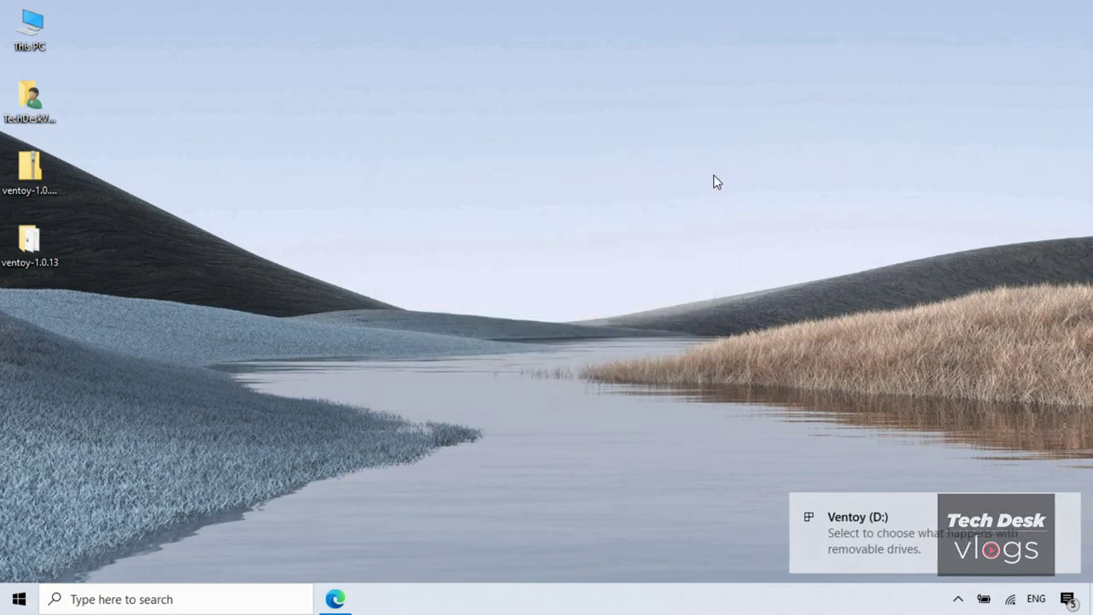
Step: Inspect the contents of the Ventoy (D:) drive and return to the This PC overview
{"action": "double_click", "coordinate": [30, 34]}
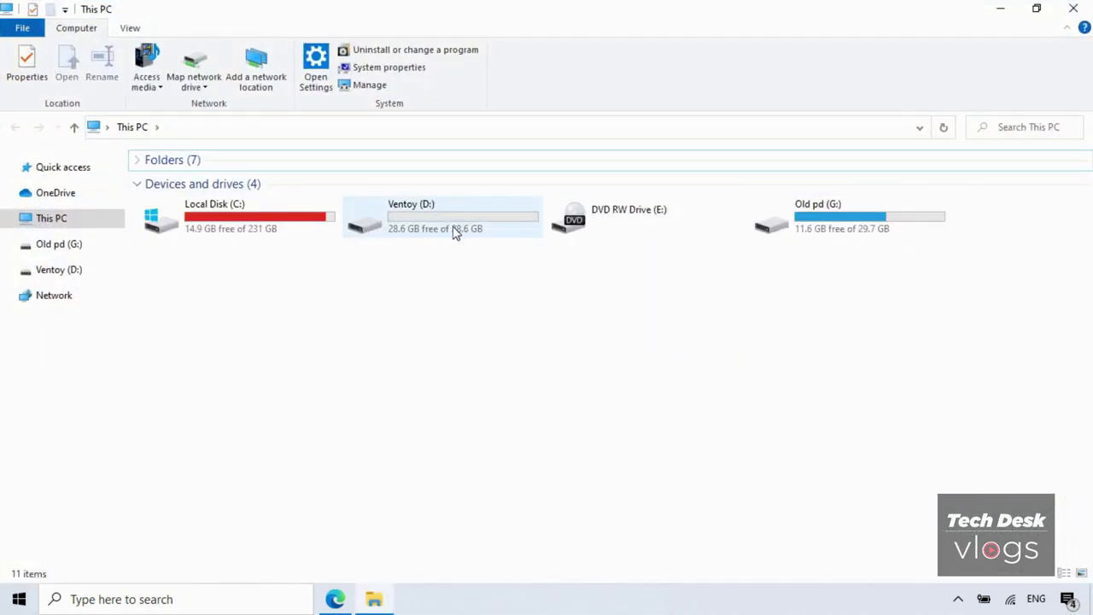
{"action": "double_click", "coordinate": [456, 233]}
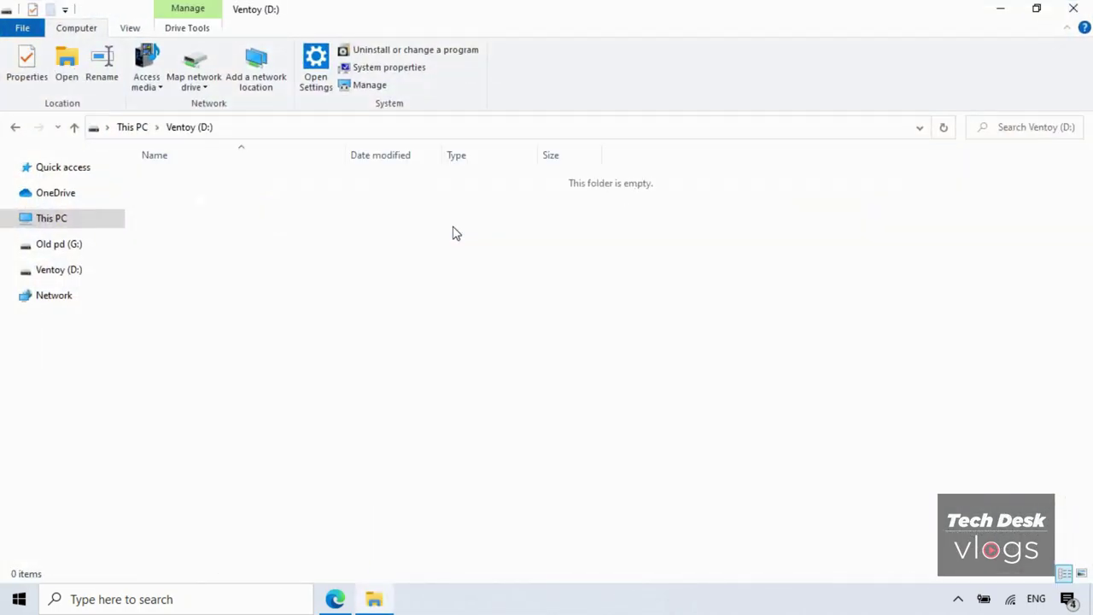
{"action": "left_click", "coordinate": [15, 129]}
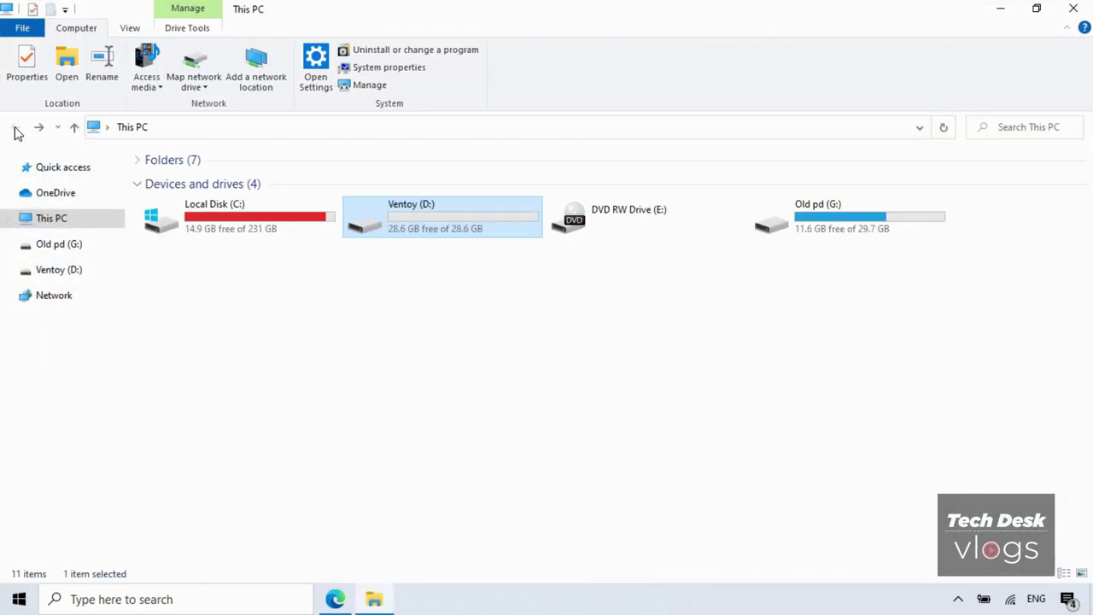
Step: Copy all disc images from the ISO files folder on Old pd (G:) into the root of the Ventoy (D:) drive
{"action": "double_click", "coordinate": [837, 241]}
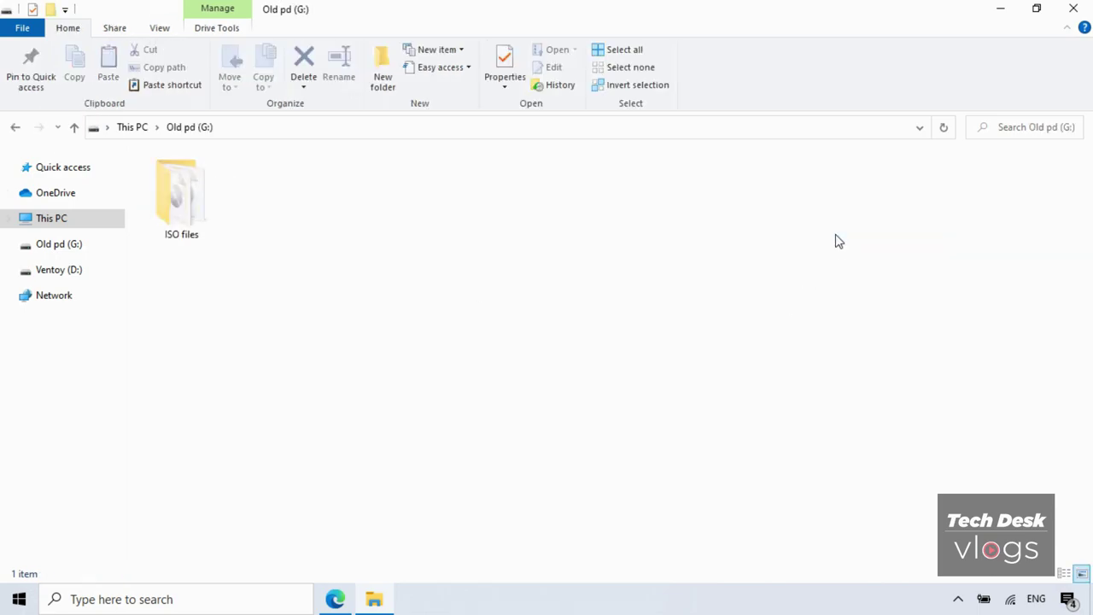
{"action": "double_click", "coordinate": [159, 226]}
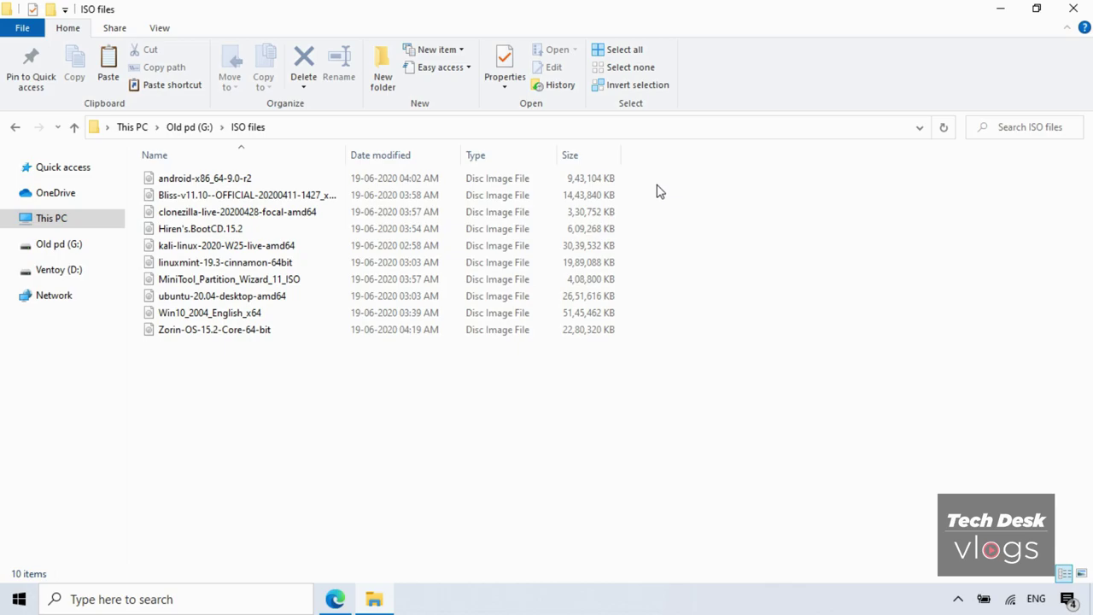
{"action": "left_click_drag", "start_coordinate": [704, 174], "coordinate": [355, 359]}
{"action": "right_click", "coordinate": [386, 252]}
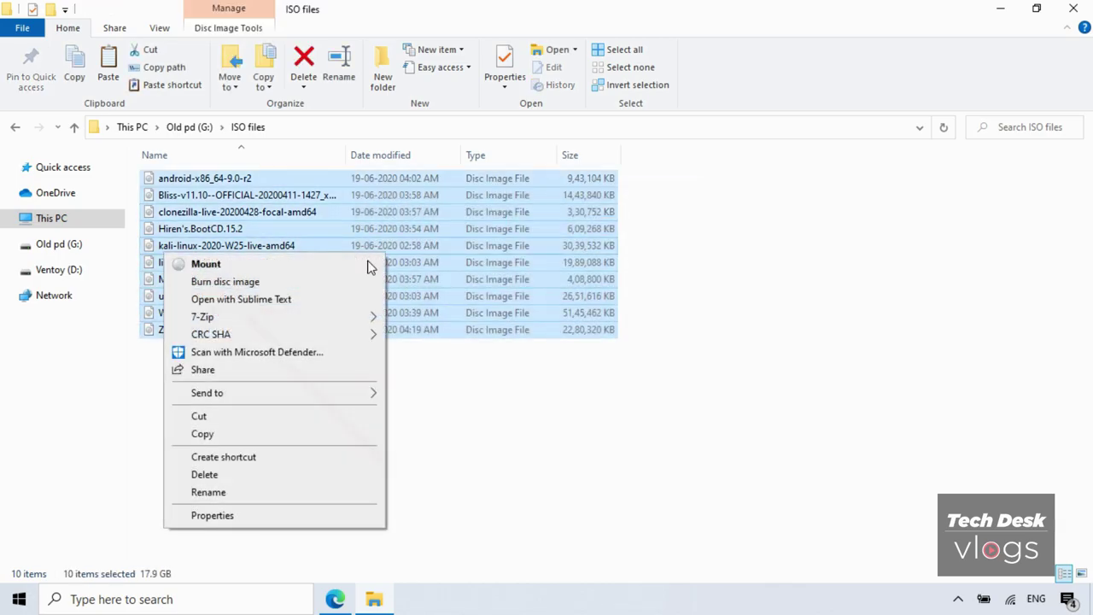
{"action": "left_click", "coordinate": [284, 439]}
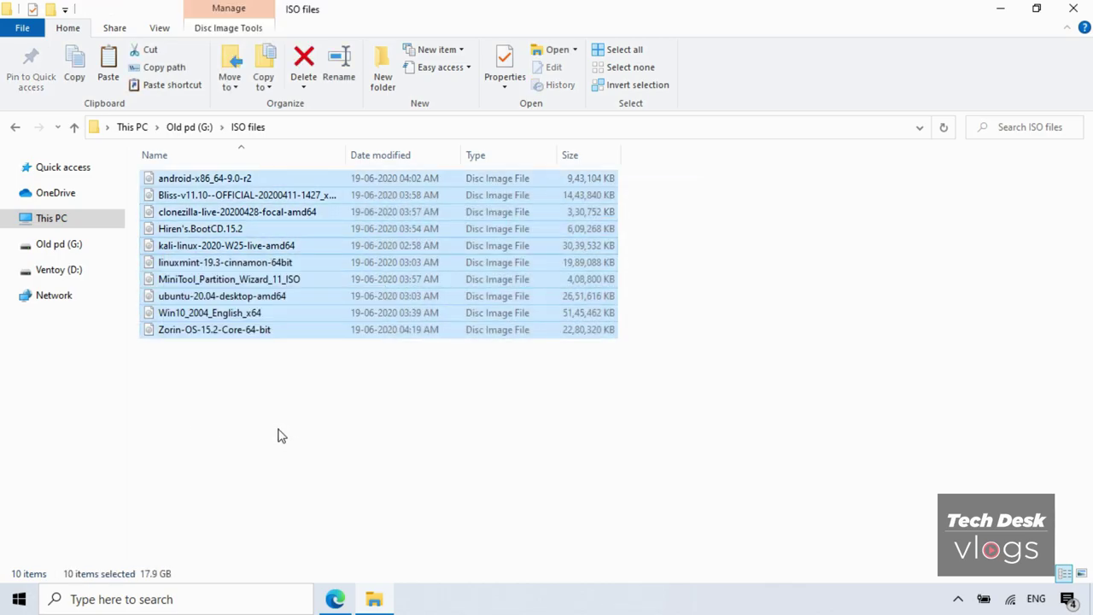
{"action": "left_click", "coordinate": [86, 275]}
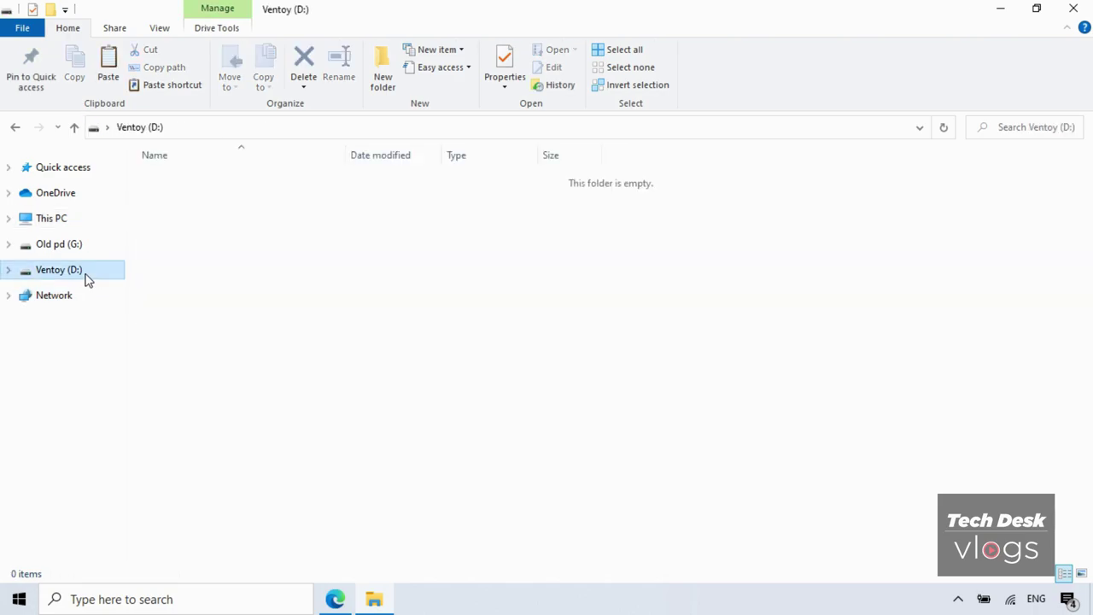
{"action": "right_click", "coordinate": [448, 319]}
{"action": "left_click", "coordinate": [369, 428]}
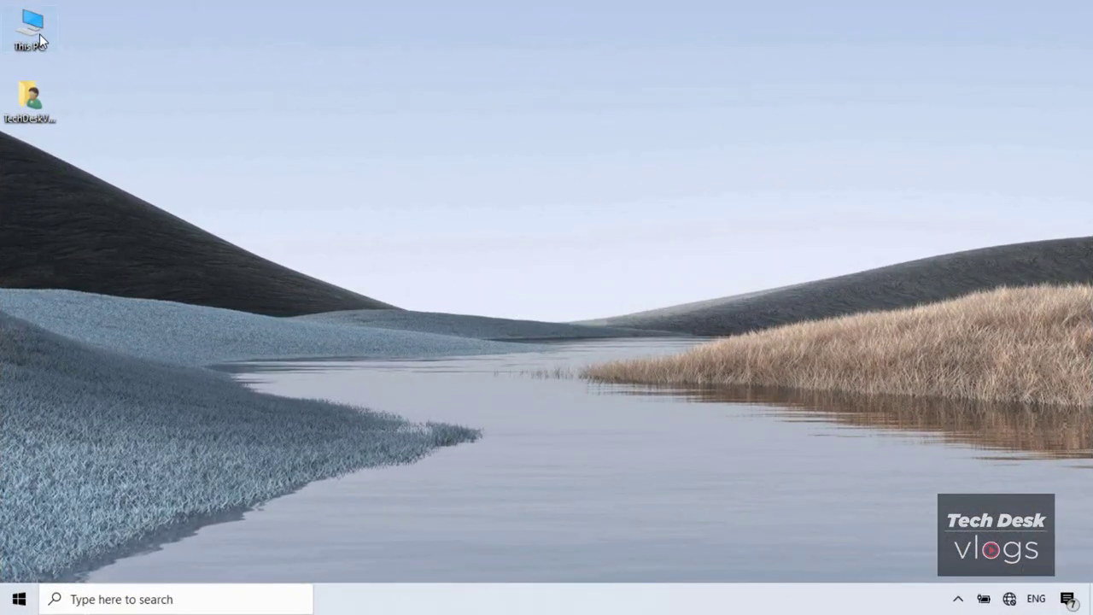
Step: Check the ISO files stored on the Ventoy (D:) drive and close the folder window
{"action": "double_click", "coordinate": [39, 33]}
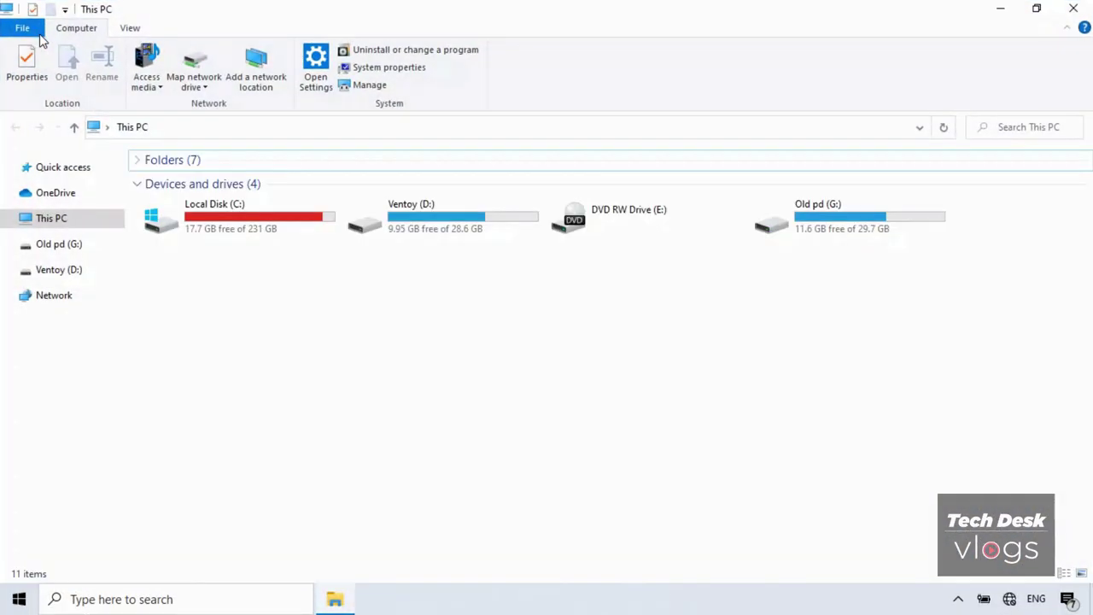
{"action": "double_click", "coordinate": [425, 224]}
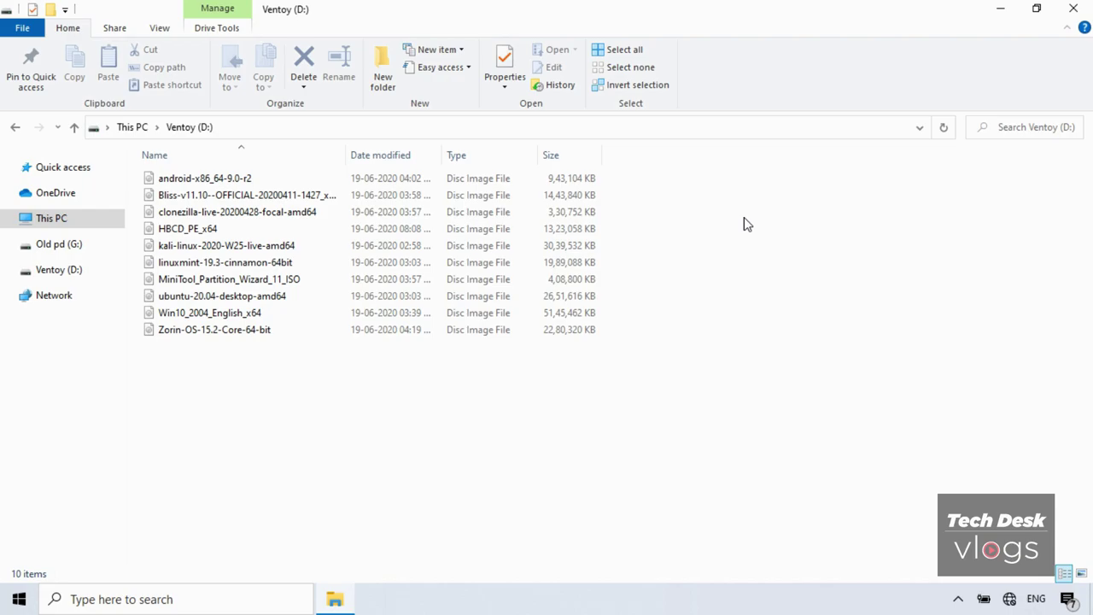
{"action": "left_click", "coordinate": [1073, 8]}
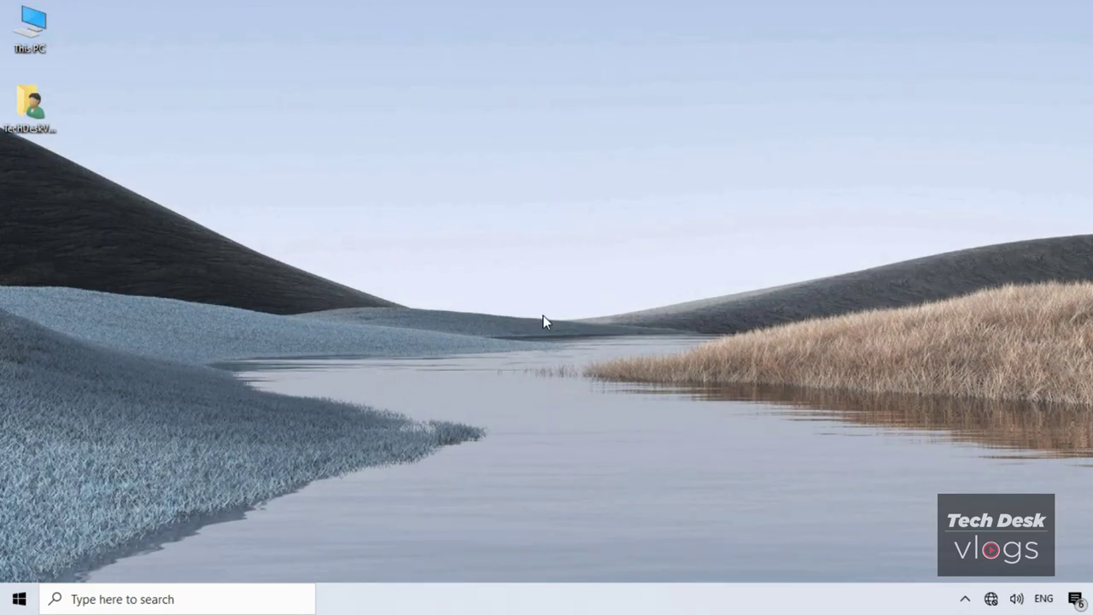
Step: Restart the computer
{"action": "left_click", "coordinate": [20, 599]}
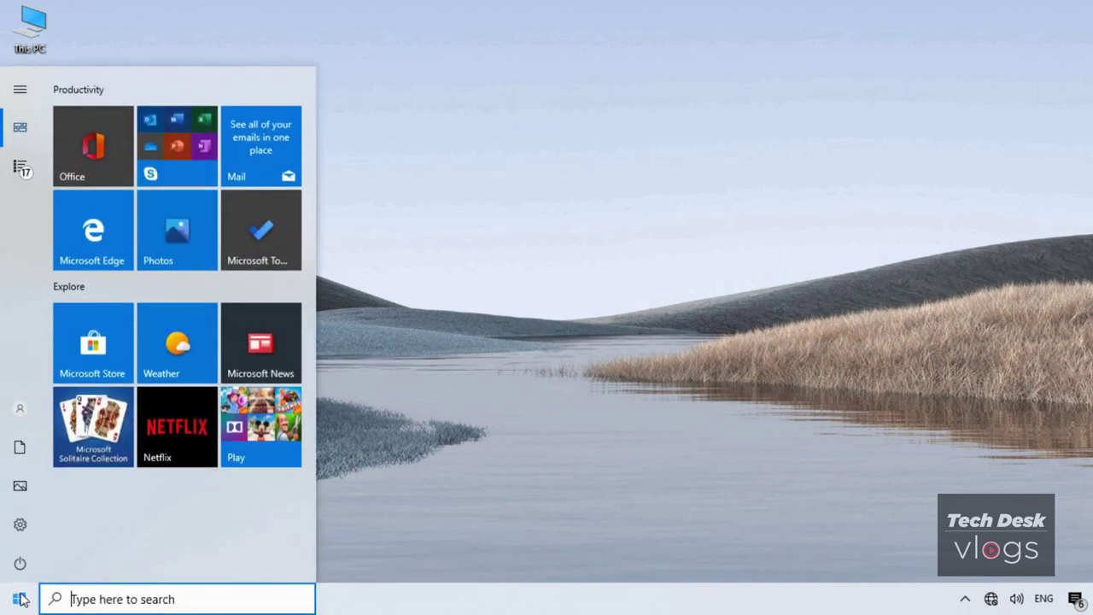
{"action": "mouse_move", "coordinate": [26, 565]}
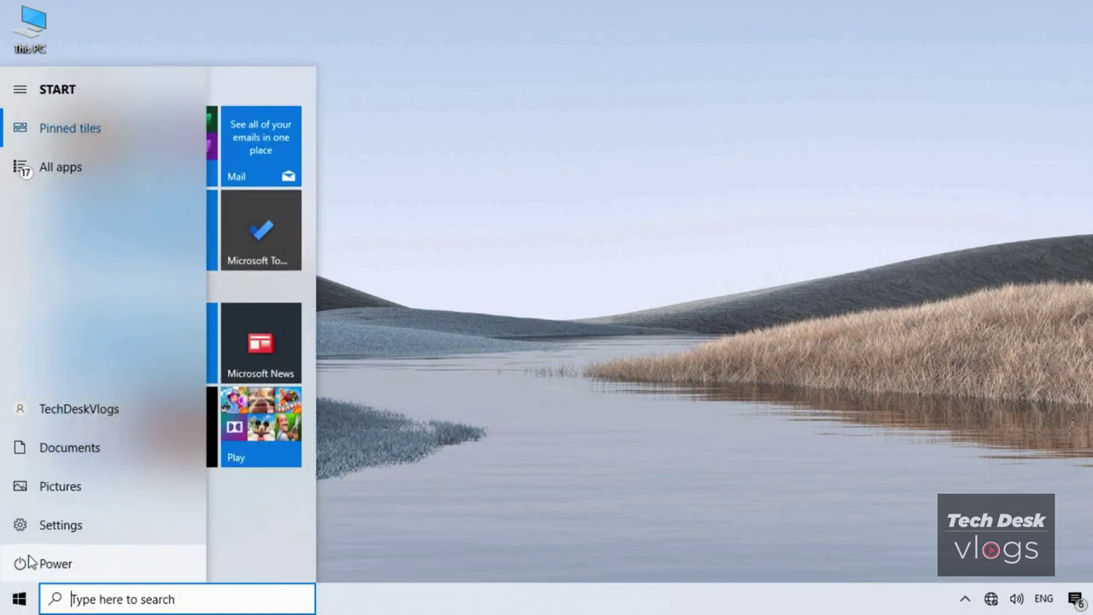
{"action": "left_click", "coordinate": [30, 564]}
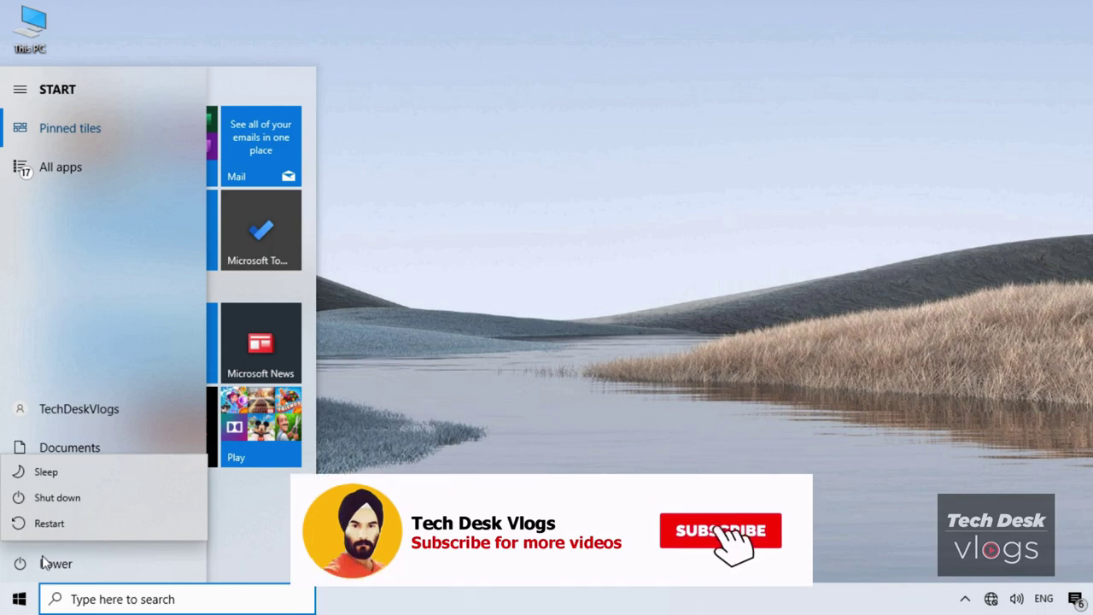
{"action": "left_click", "coordinate": [105, 525]}
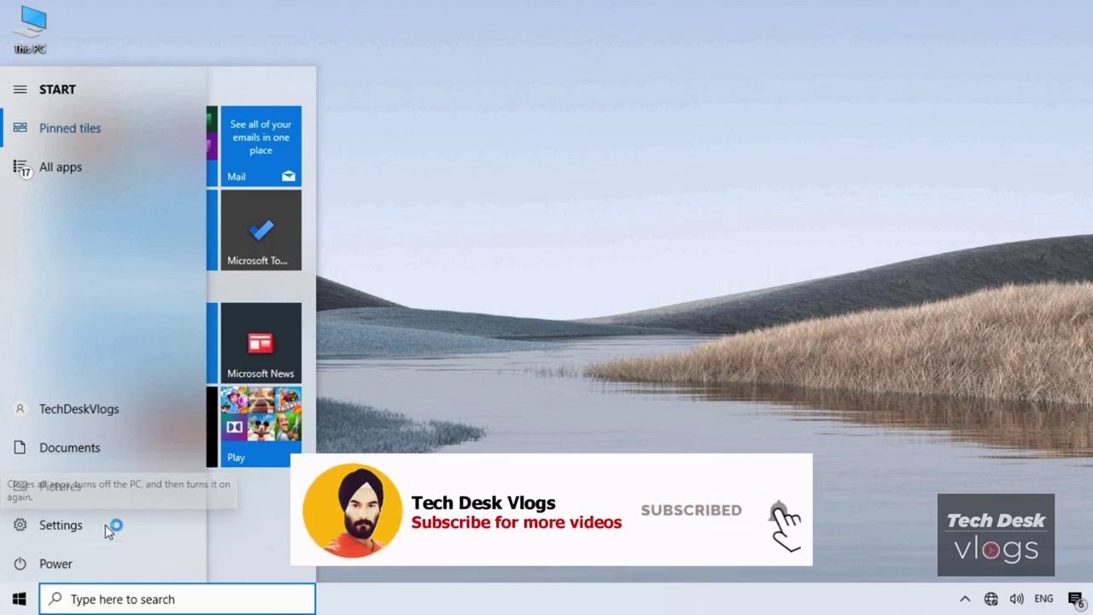